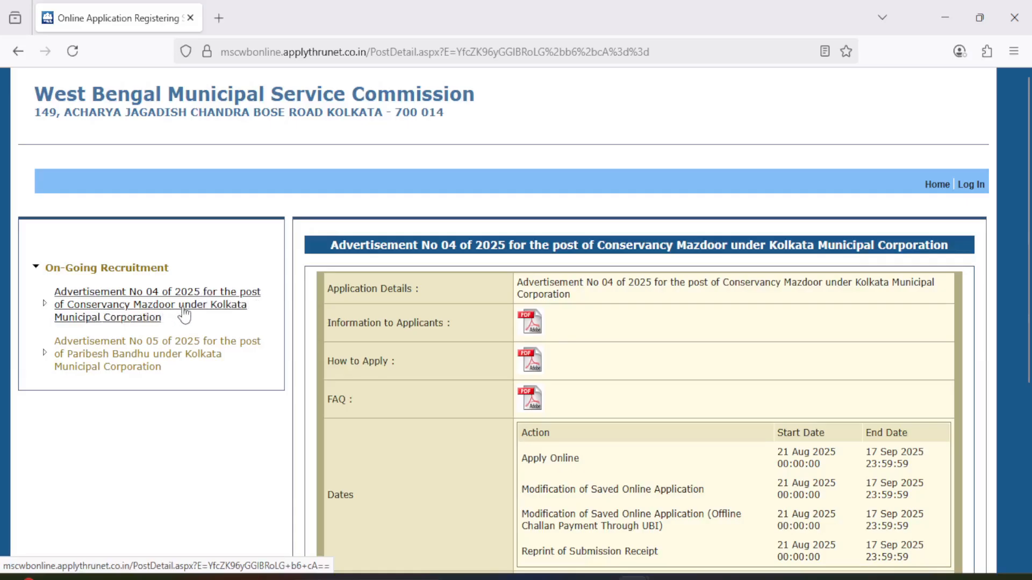
# Open Advertisement No 04 of 2025 for the Conservancy Mazdoor post and review its application details and dates.
pyautogui.click(133, 321)
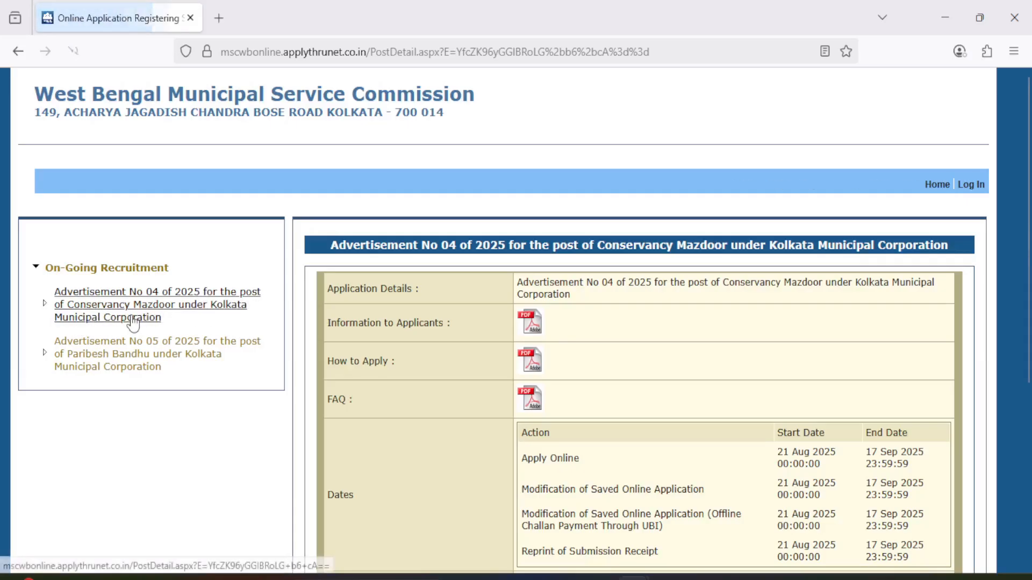
pyautogui.scroll(-5, 497, 344)
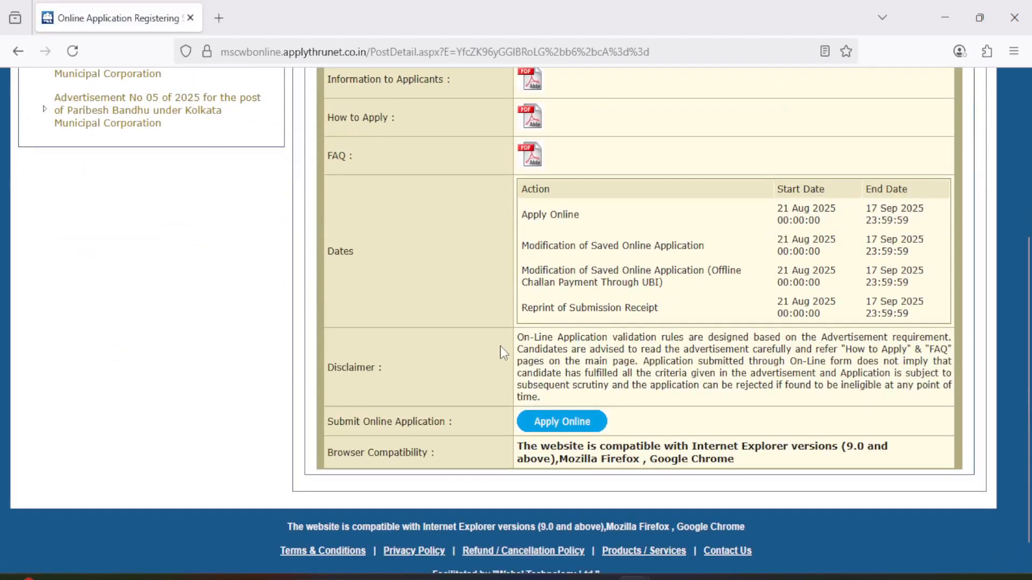
pyautogui.scroll(3, 501, 346)
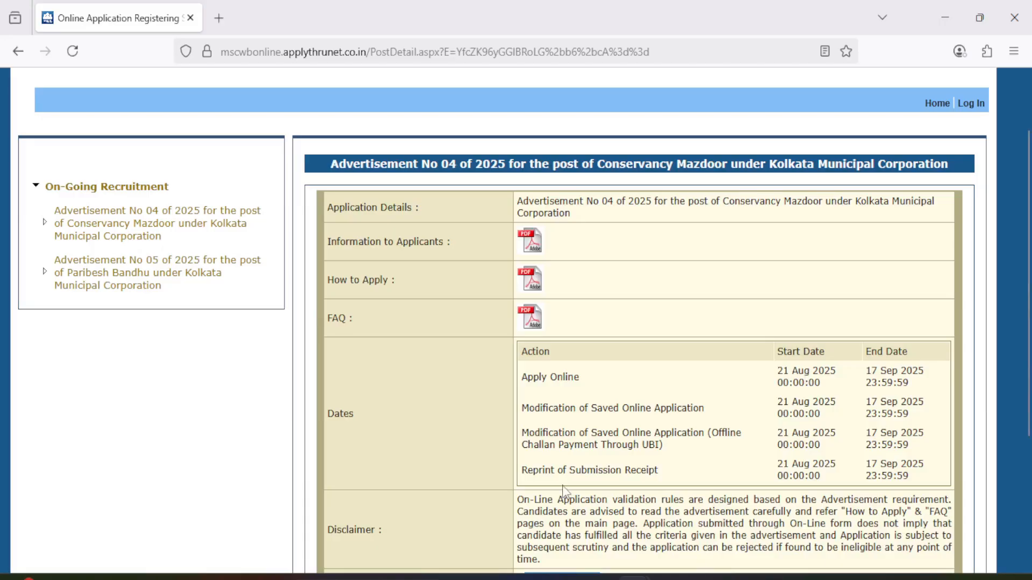
pyautogui.scroll(-2, 563, 486)
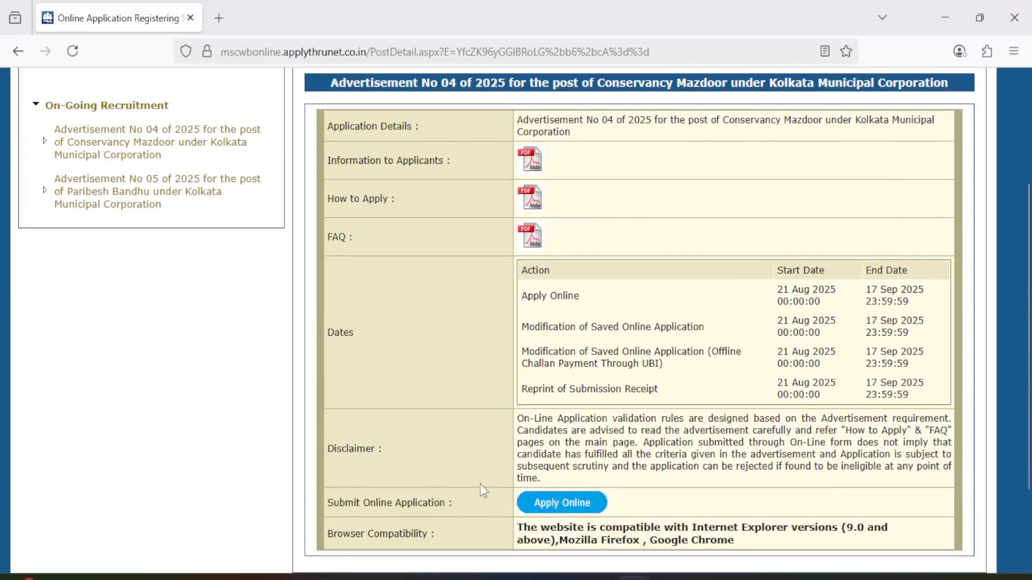
# Start the online application and submit the sign-up form as a new applicant.
pyautogui.click(547, 506)
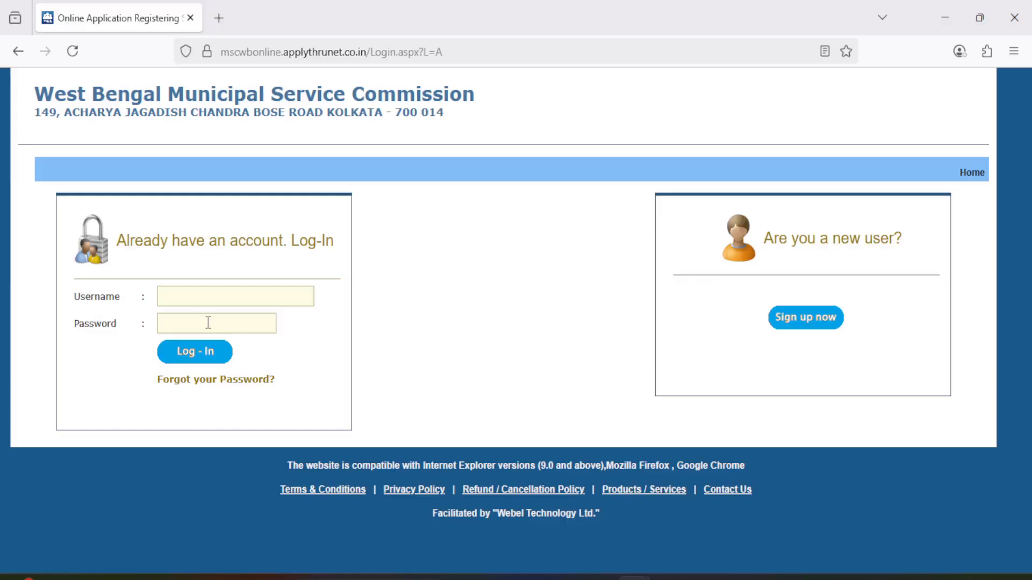
pyautogui.click(822, 325)
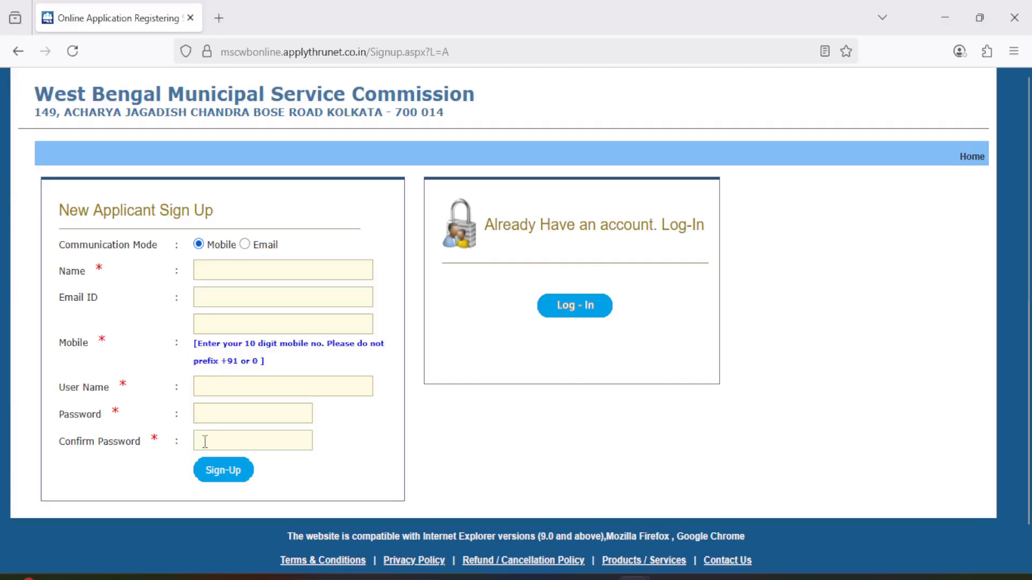
pyautogui.click(221, 475)
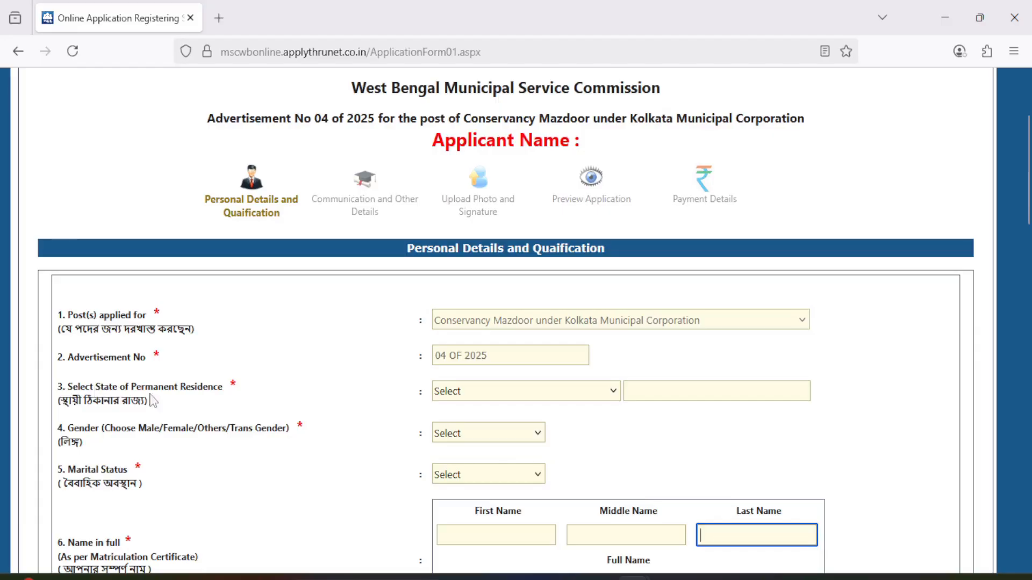
# Set the state of permanent residence to WEST BENGAL.
pyautogui.click(456, 397)
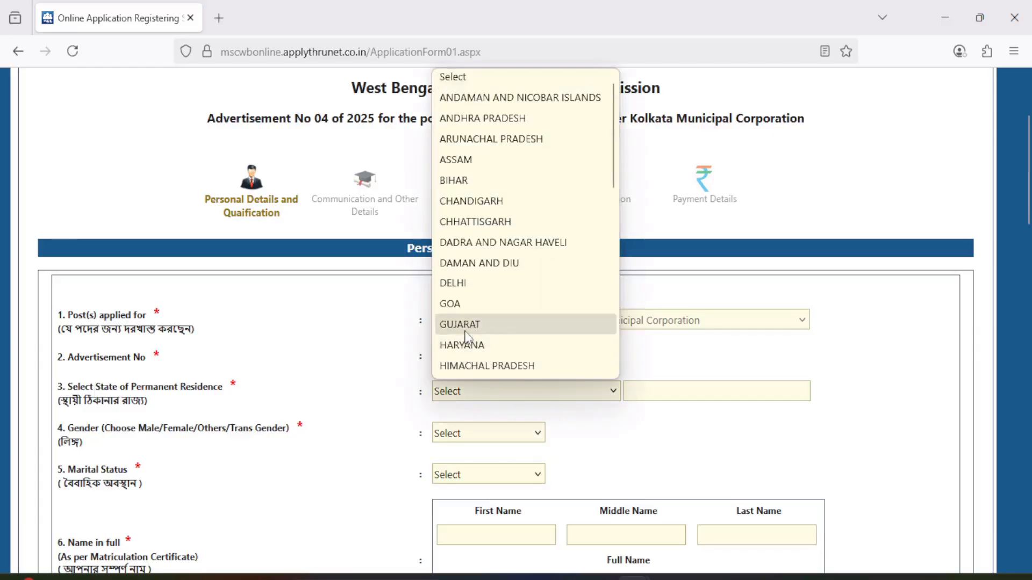
pyautogui.scroll(-7, 473, 344)
pyautogui.click(472, 365)
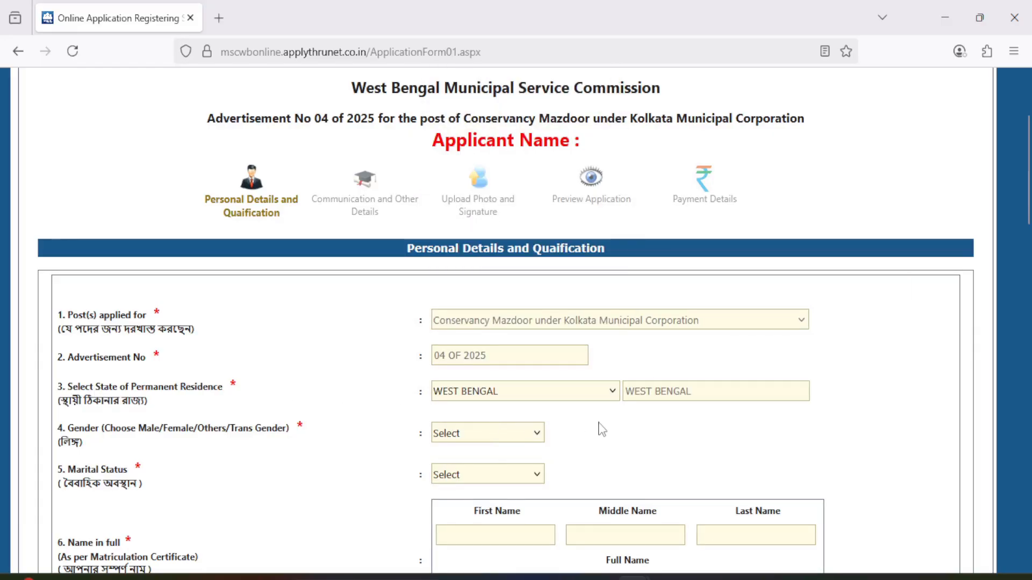
# Set the gender to Male and the marital status to Un-Married.
pyautogui.scroll(-2, 278, 429)
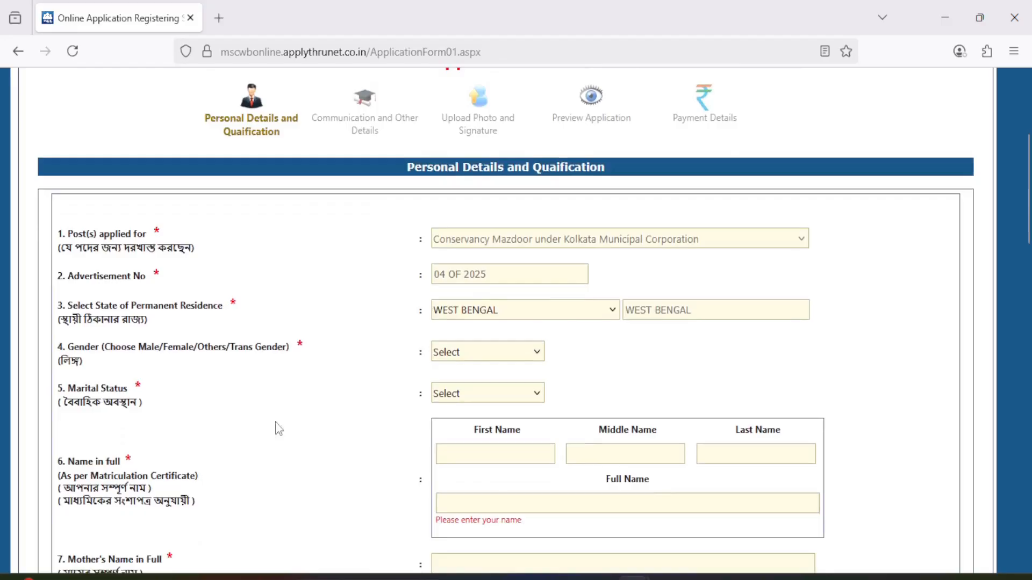
pyautogui.click(460, 354)
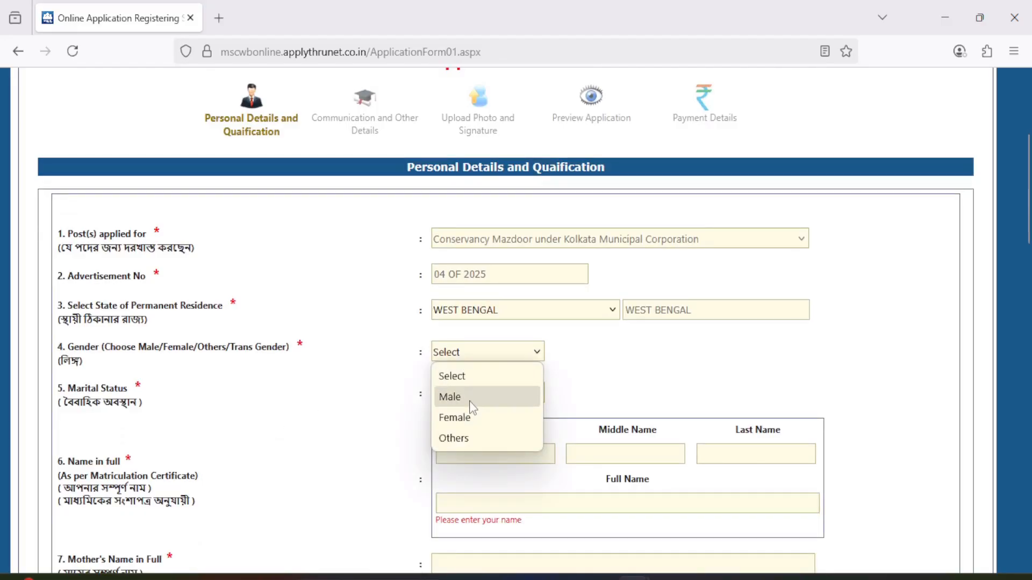
pyautogui.click(470, 401)
pyautogui.click(462, 396)
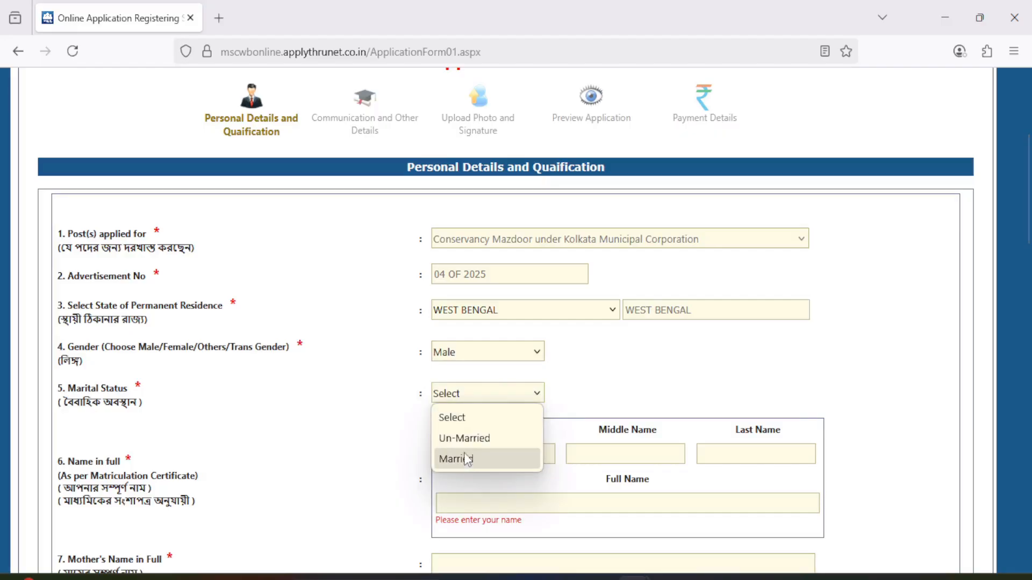
pyautogui.click(465, 444)
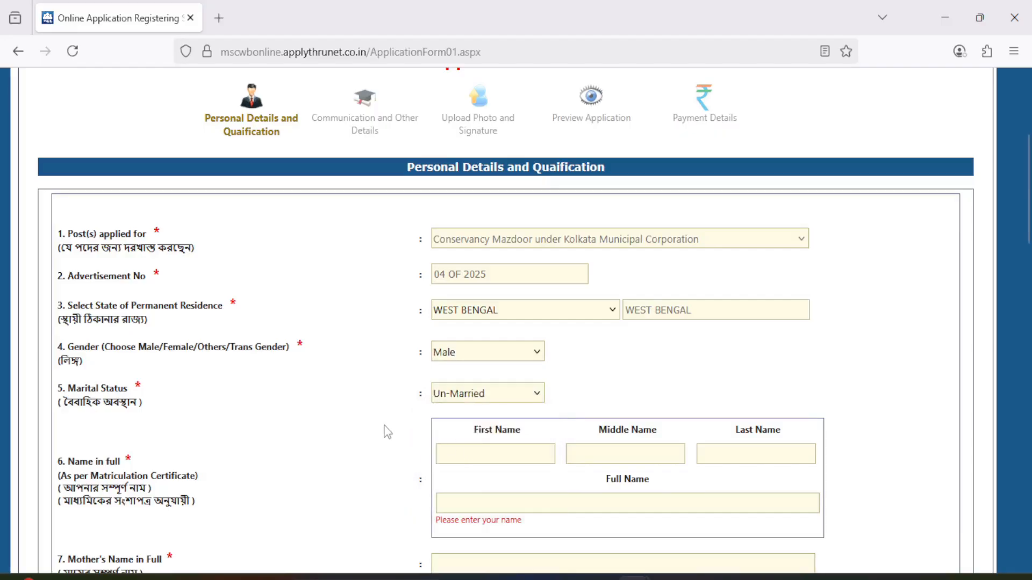
# Toggle the Indian nationality option off and back on, and set the applicant's category to OBC.
pyautogui.scroll(-3, 387, 433)
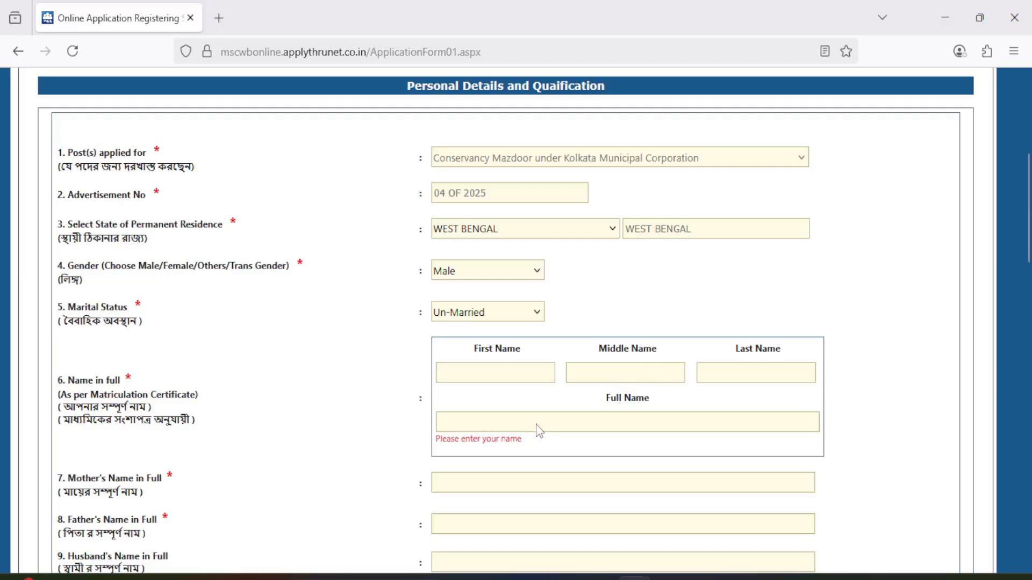
pyautogui.scroll(-6, 540, 430)
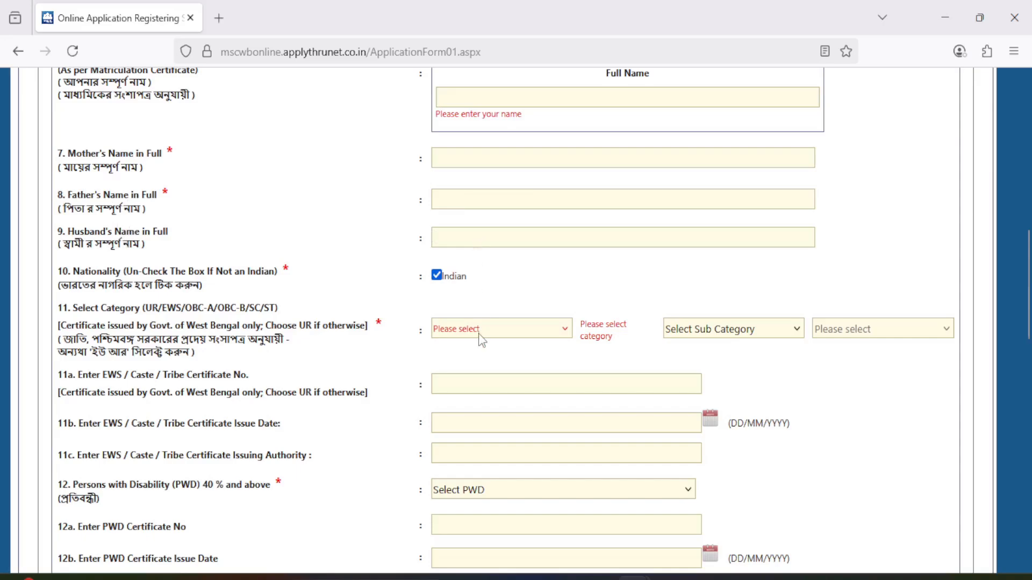
pyautogui.scroll(-2, 479, 341)
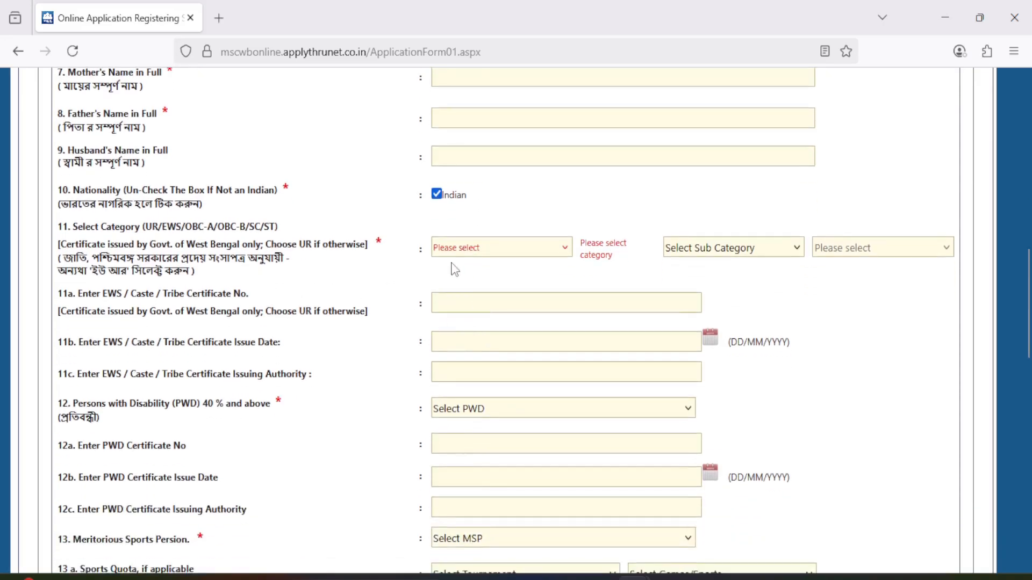
pyautogui.click(437, 194)
pyautogui.click(436, 194)
pyautogui.click(491, 249)
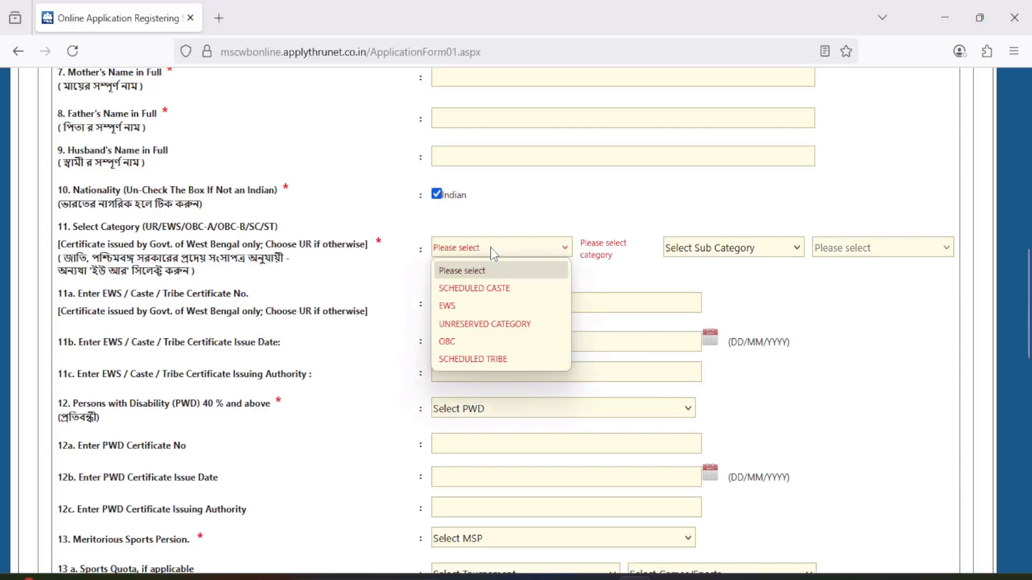
pyautogui.click(486, 342)
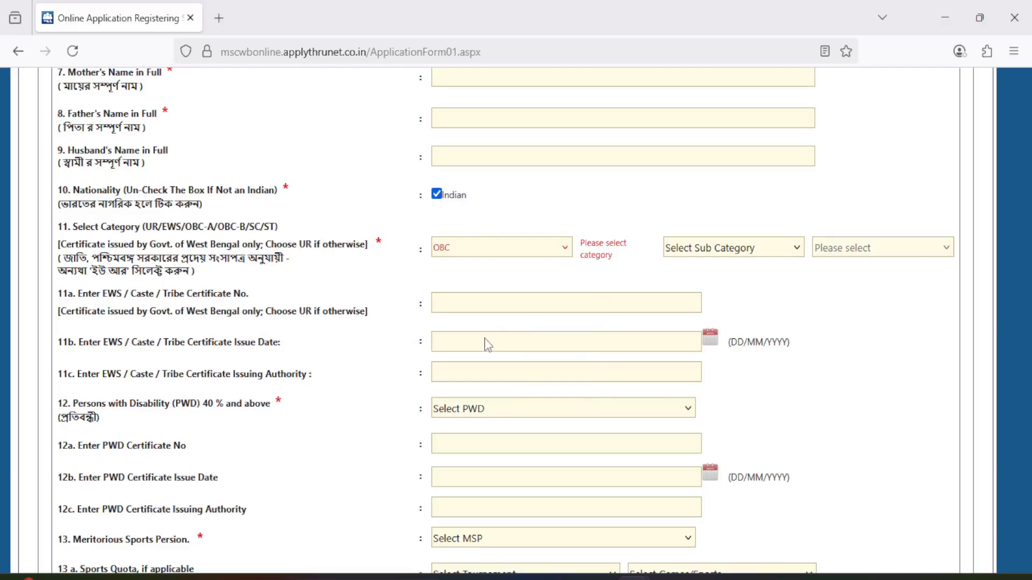
# Try Abdal (Muslim) as the OBC sub category, and set it to Baishya Kapali instead.
pyautogui.click(693, 248)
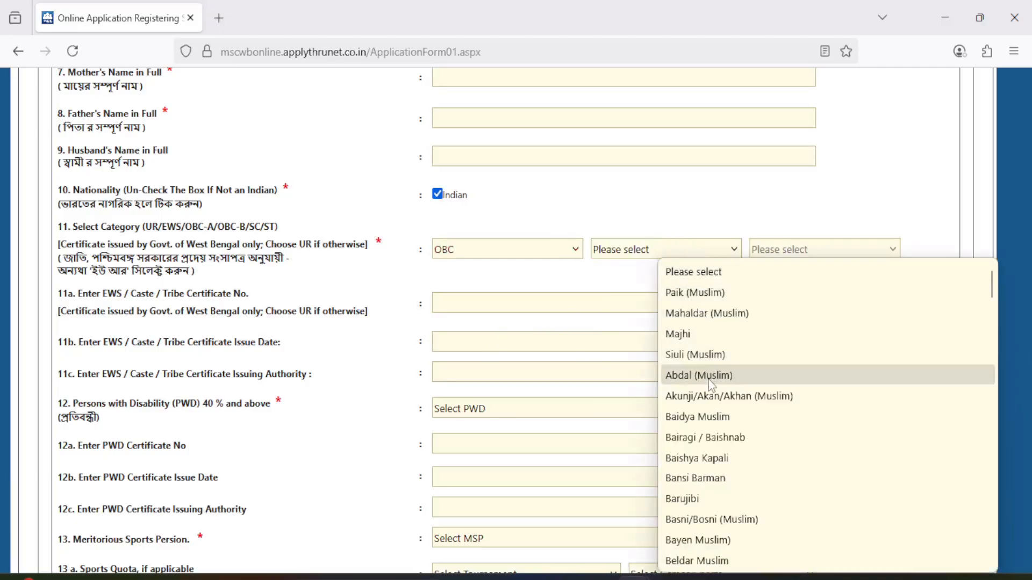
pyautogui.click(699, 375)
pyautogui.click(676, 250)
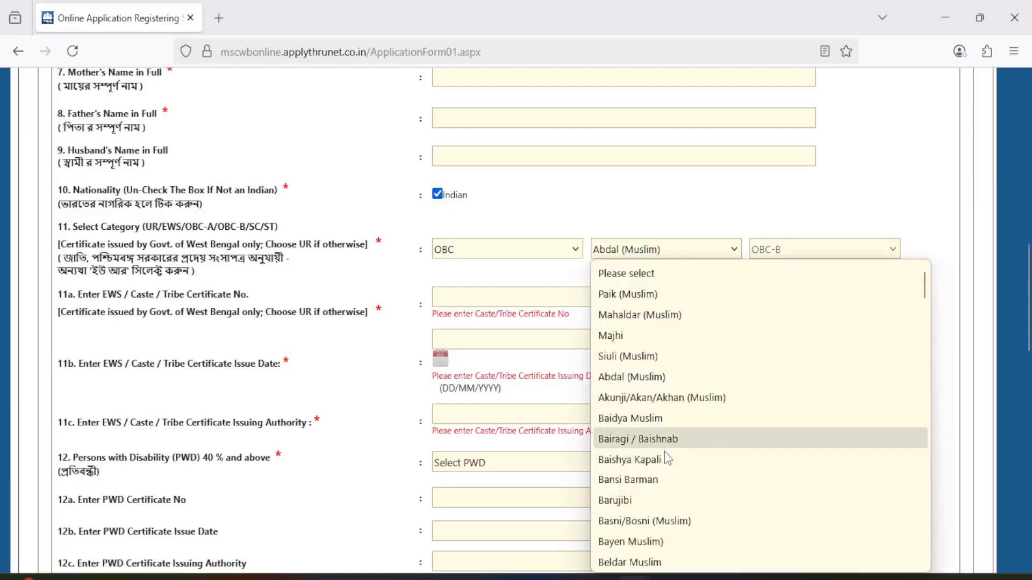
pyautogui.click(667, 456)
pyautogui.click(648, 251)
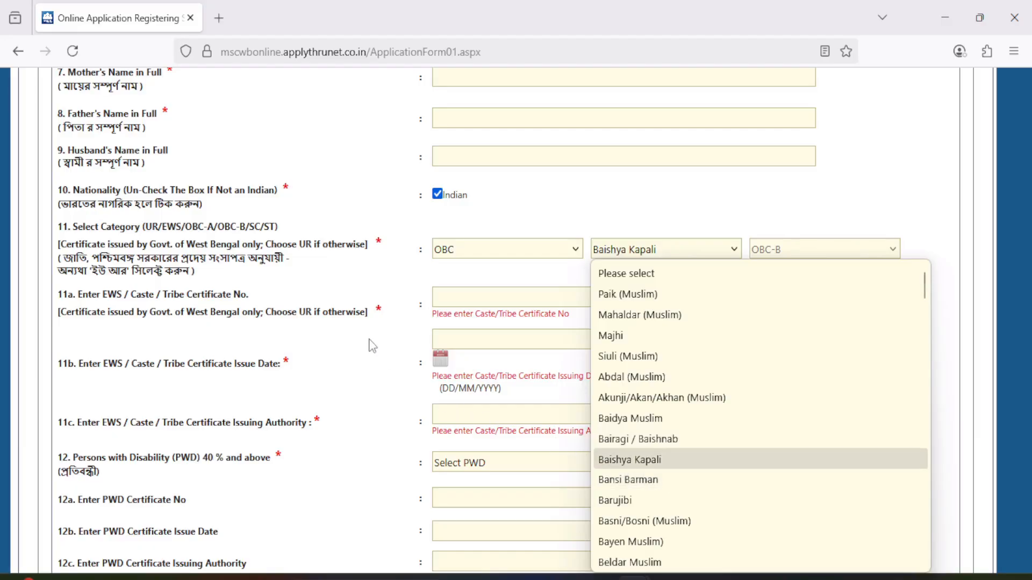
pyautogui.click(396, 338)
# Set Persons with Disability (PWD) 40 % and above to Not Applicable.
pyautogui.scroll(-2, 224, 270)
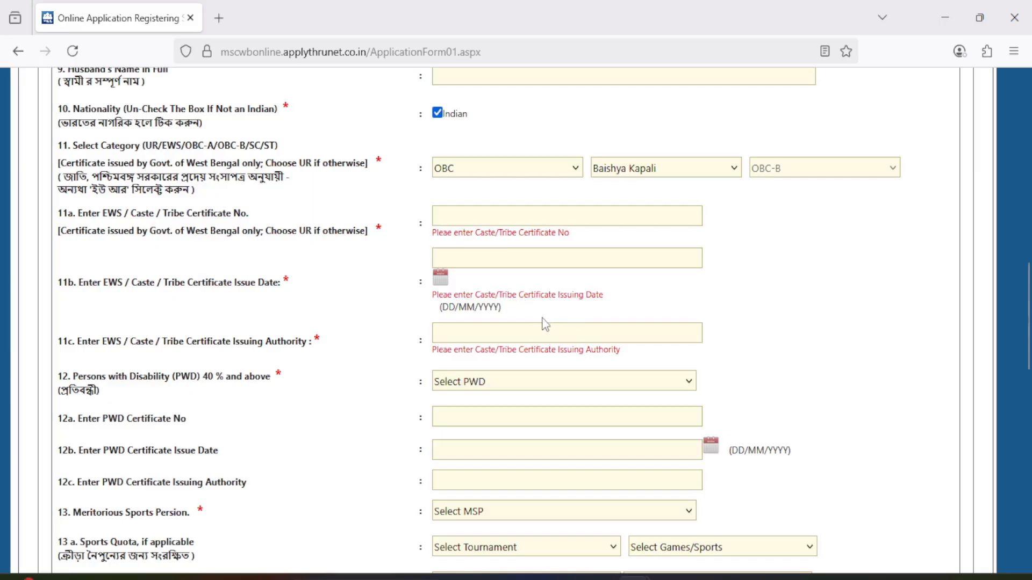
pyautogui.scroll(-3, 270, 340)
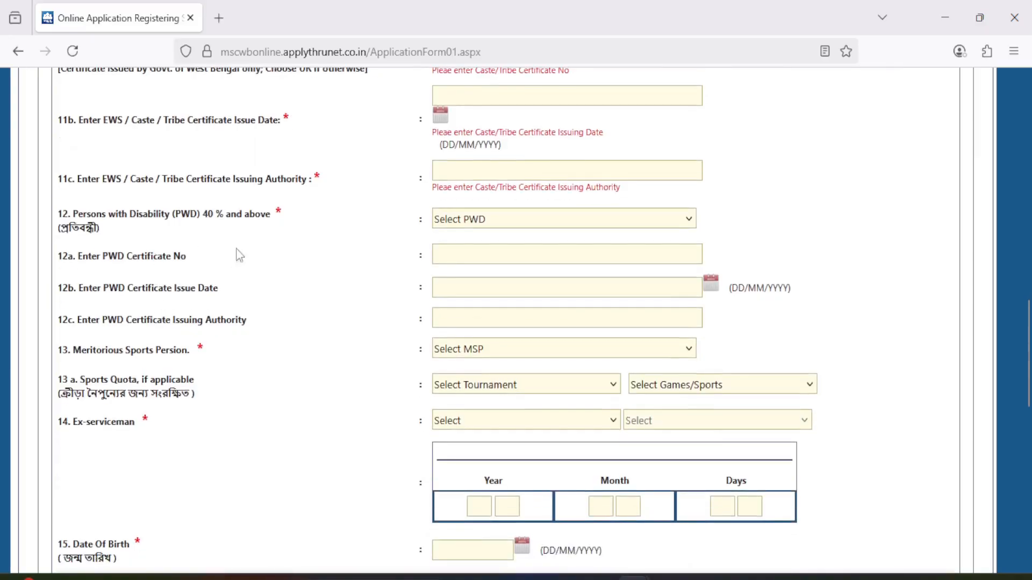
pyautogui.click(481, 224)
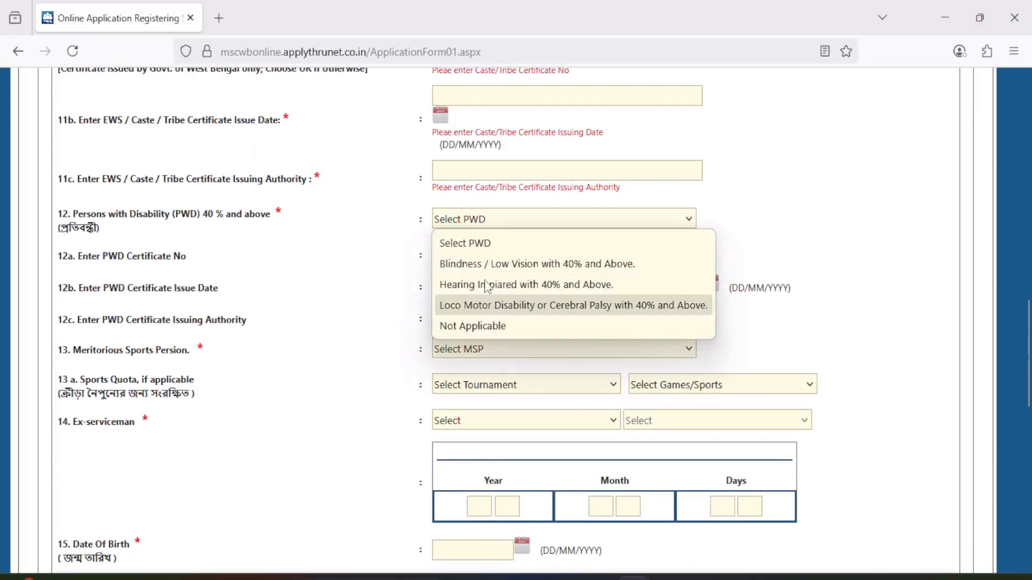
pyautogui.click(457, 325)
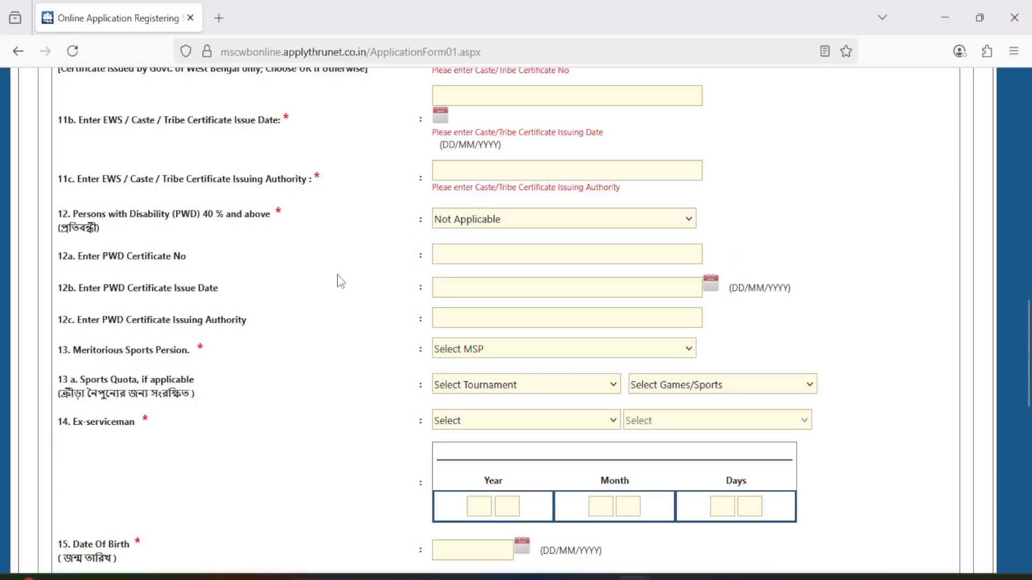
# Set the meritorious sports person field to Yes and view the tournament choices for the sports quota.
pyautogui.scroll(-2, 340, 281)
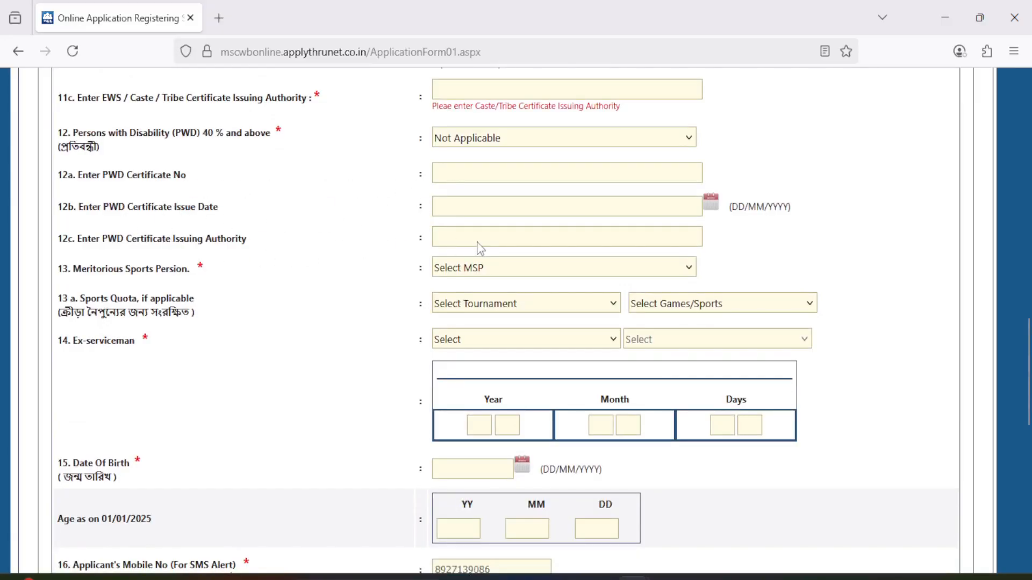
pyautogui.scroll(-3, 302, 290)
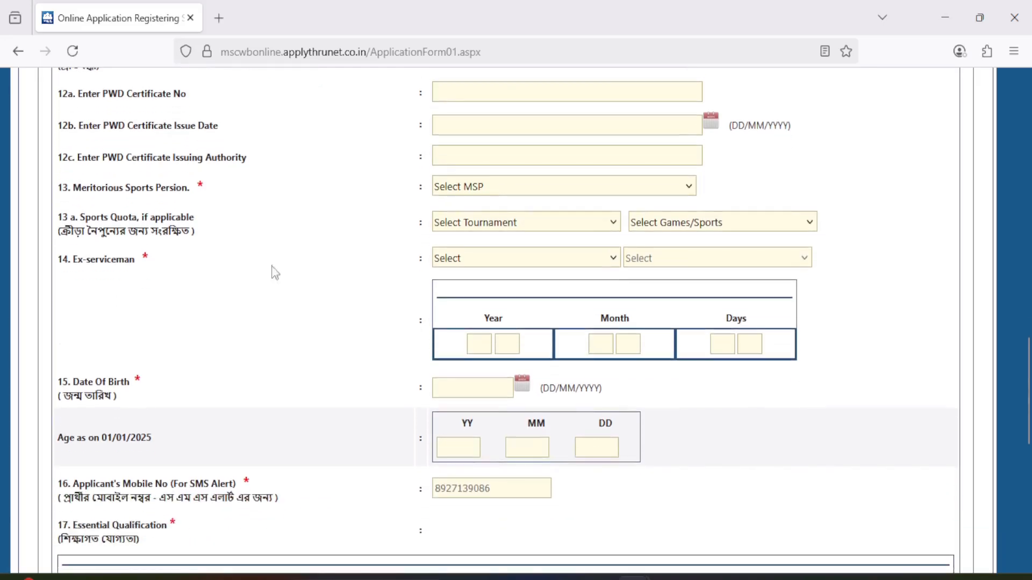
pyautogui.click(504, 194)
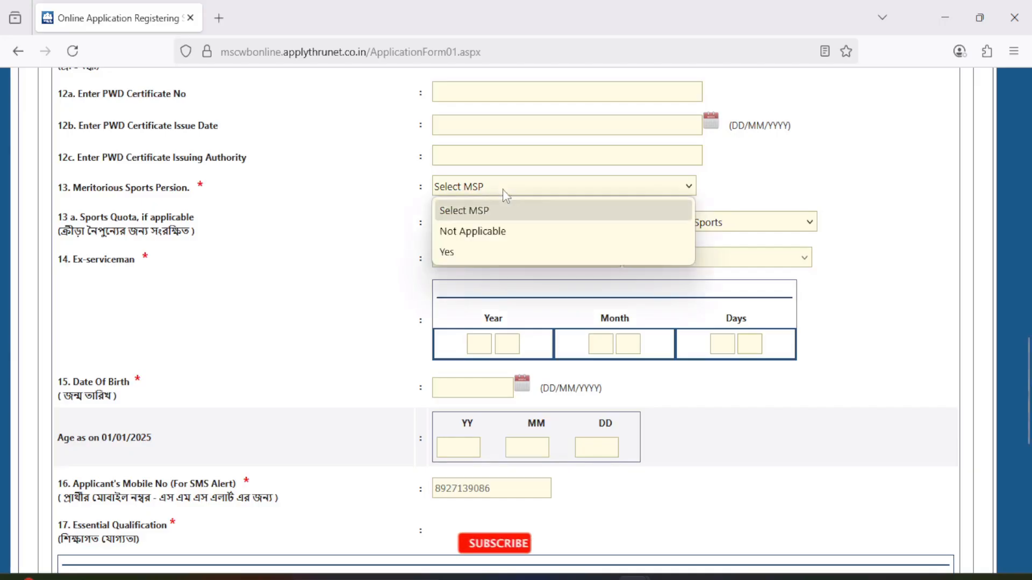
pyautogui.click(481, 256)
pyautogui.scroll(-2, 495, 262)
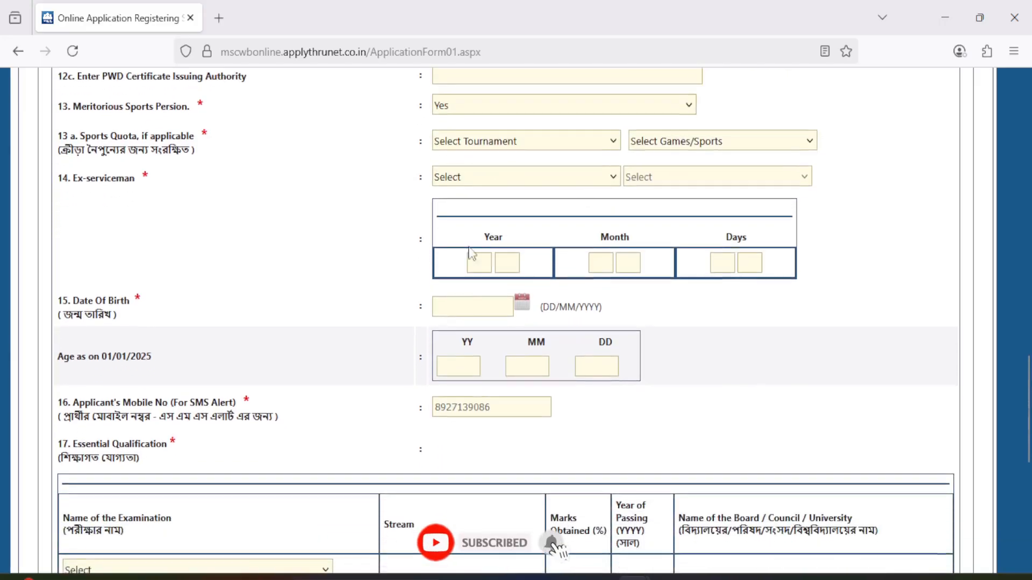
pyautogui.click(495, 144)
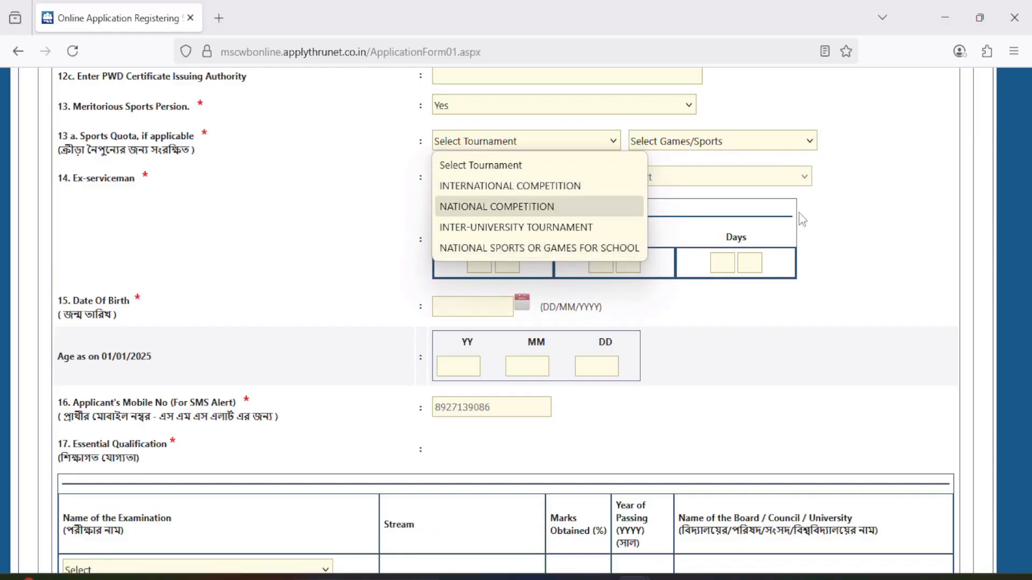
# Set both the meritorious sports person and the ex-serviceman fields to Not Applicable.
pyautogui.click(488, 106)
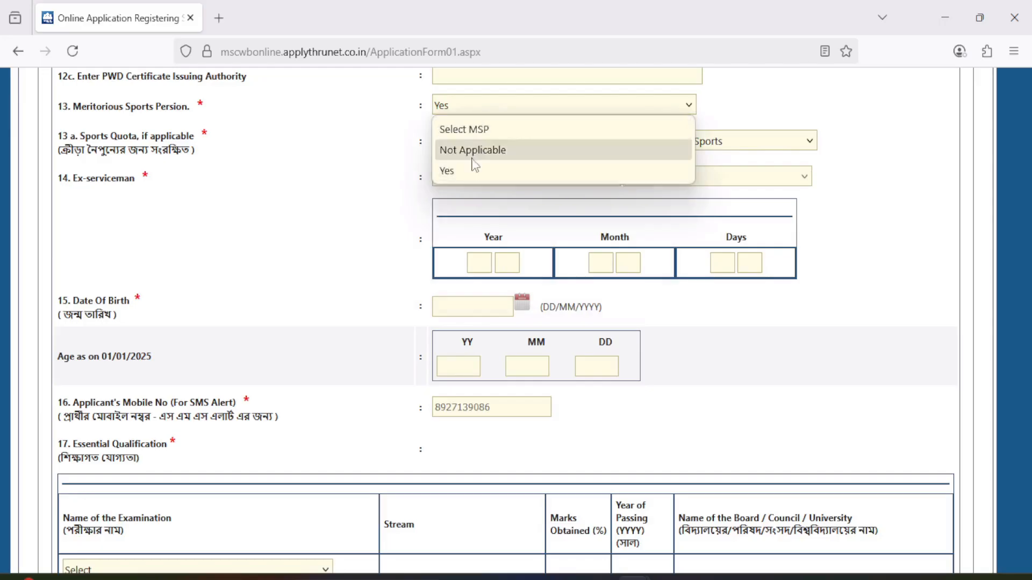
pyautogui.click(472, 156)
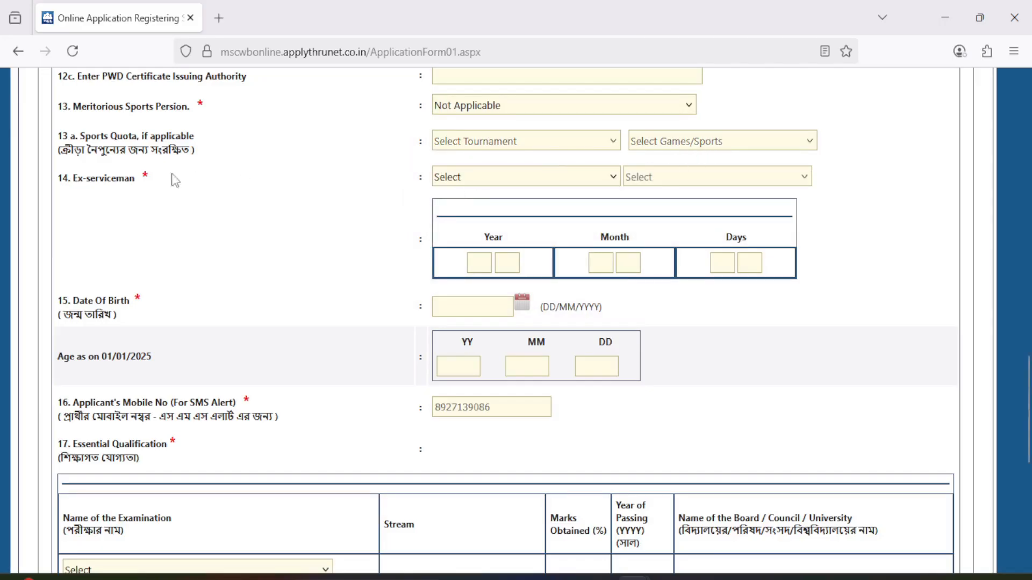
pyautogui.click(482, 182)
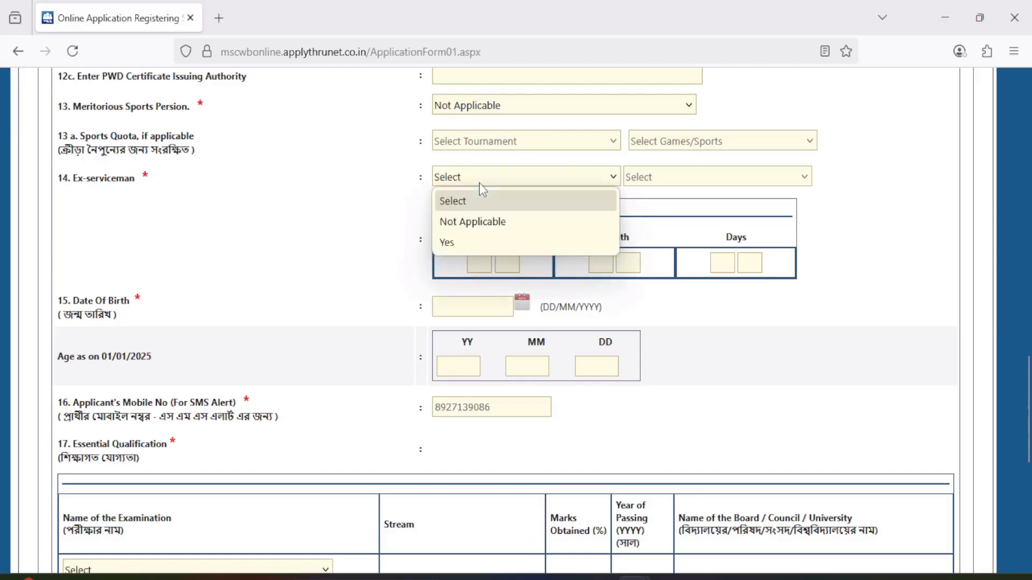
pyautogui.click(471, 224)
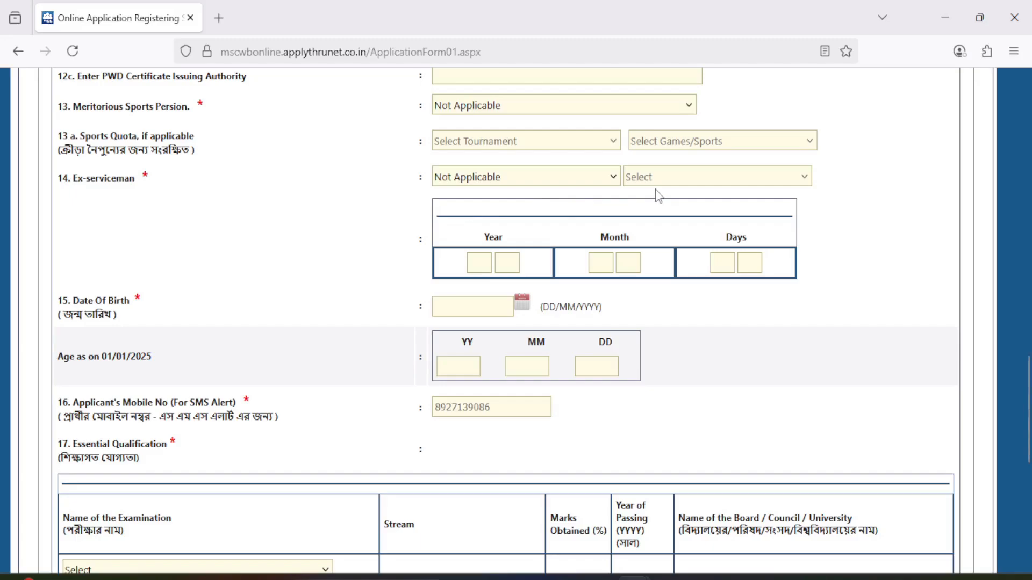
pyautogui.scroll(-1, 588, 258)
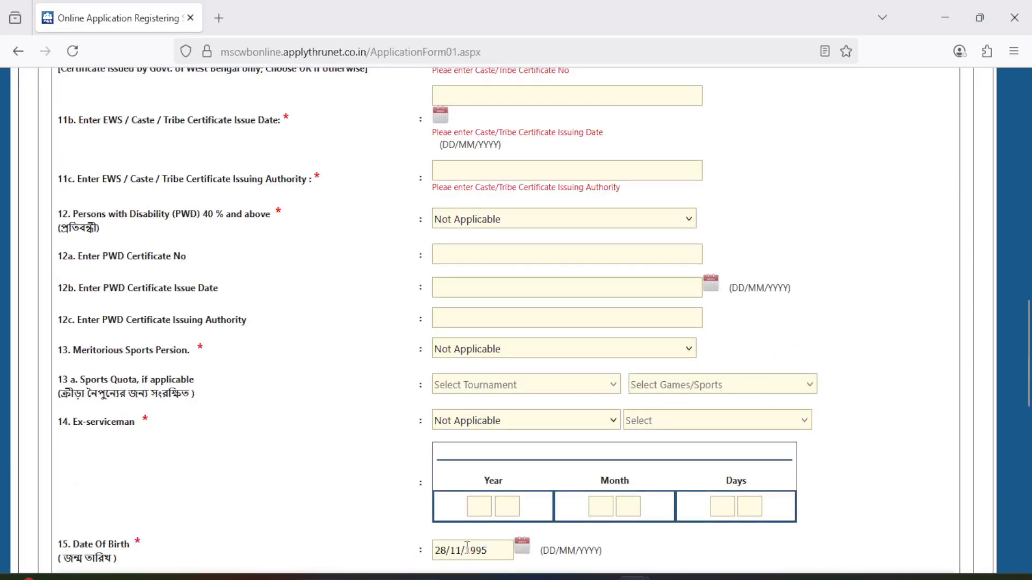
# Replace the applicant's date of birth by choosing a different year and day in the calendar.
pyautogui.click(467, 546)
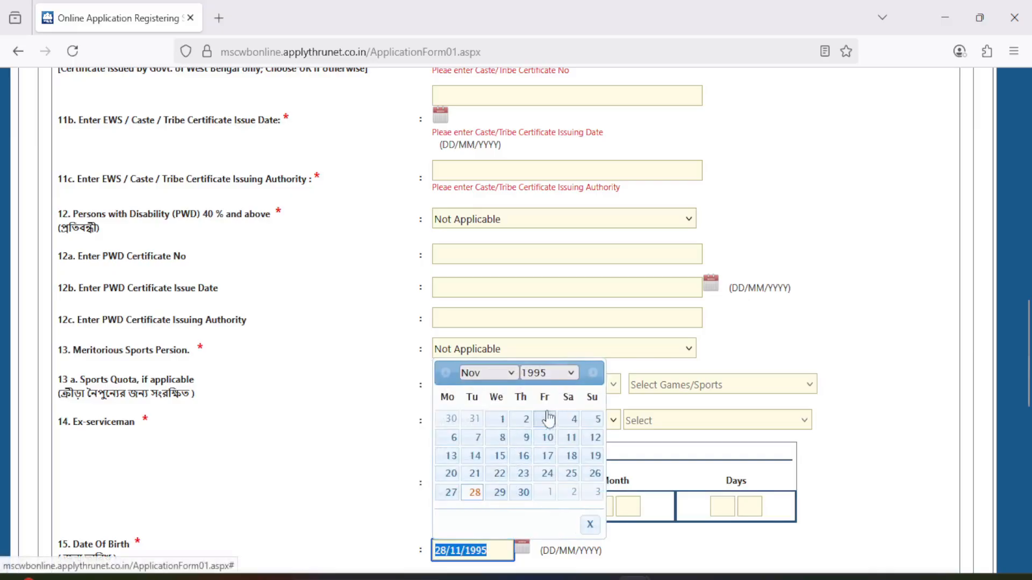
pyautogui.click(548, 373)
pyautogui.click(541, 334)
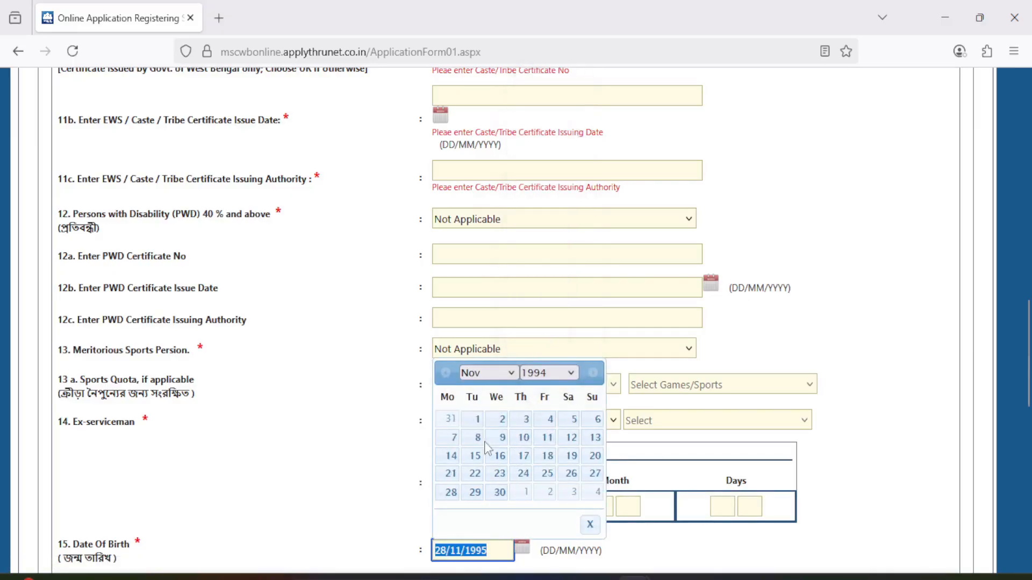
pyautogui.click(497, 437)
pyautogui.scroll(-1, 499, 504)
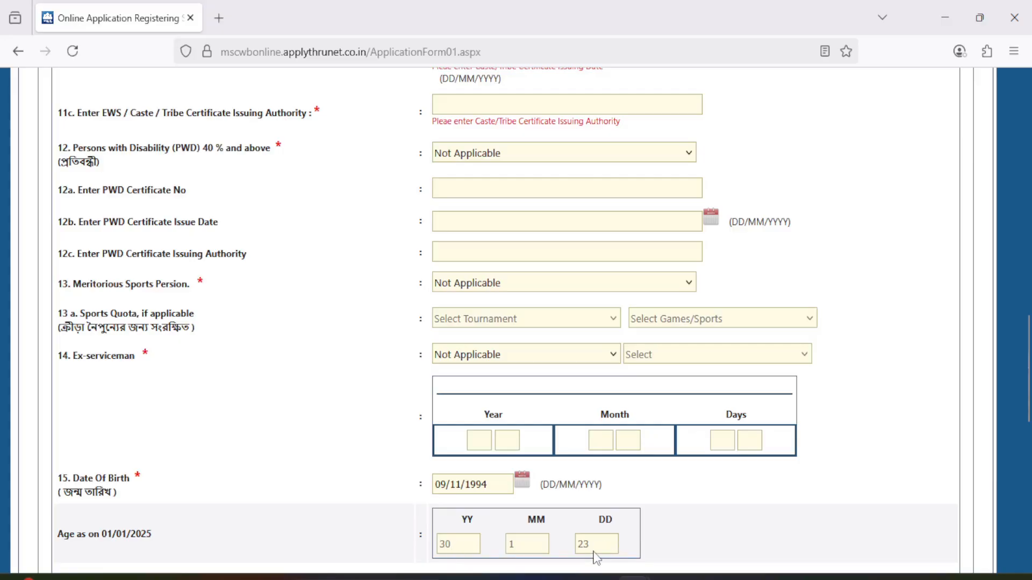
# Set the essential qualification examination to Class X and enter WBBSE as its board.
pyautogui.scroll(-10, 595, 558)
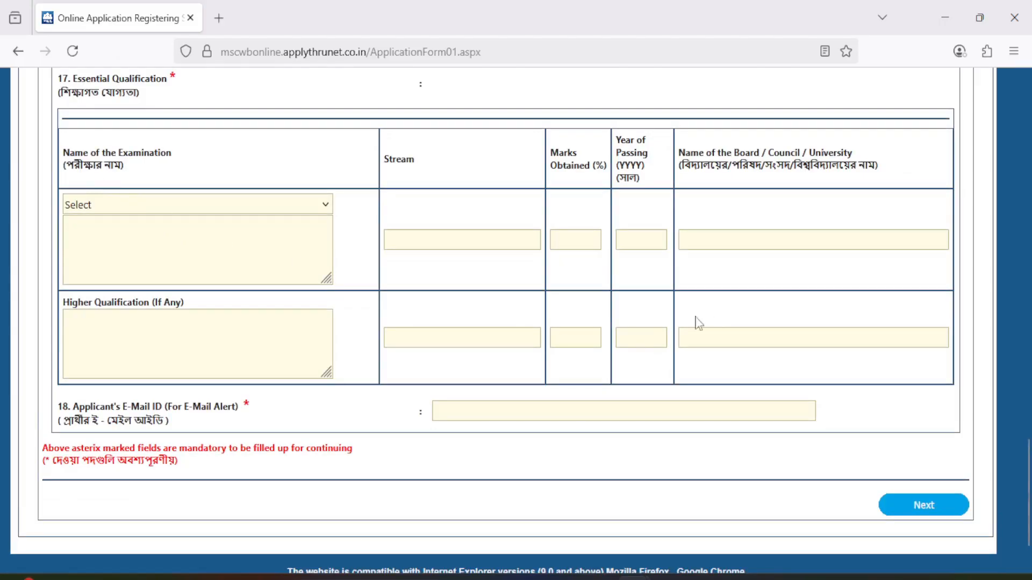
pyautogui.click(146, 204)
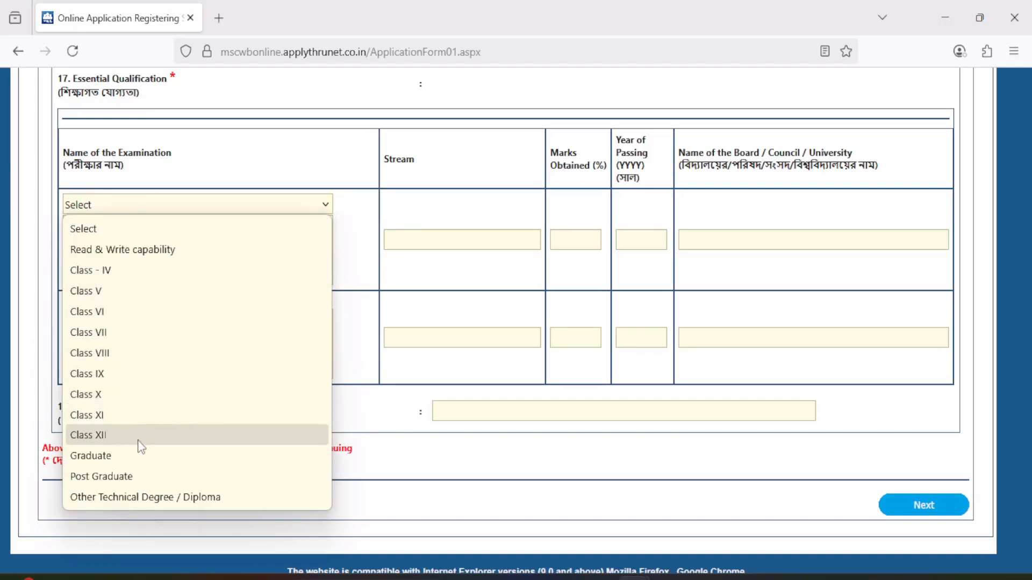
pyautogui.click(120, 395)
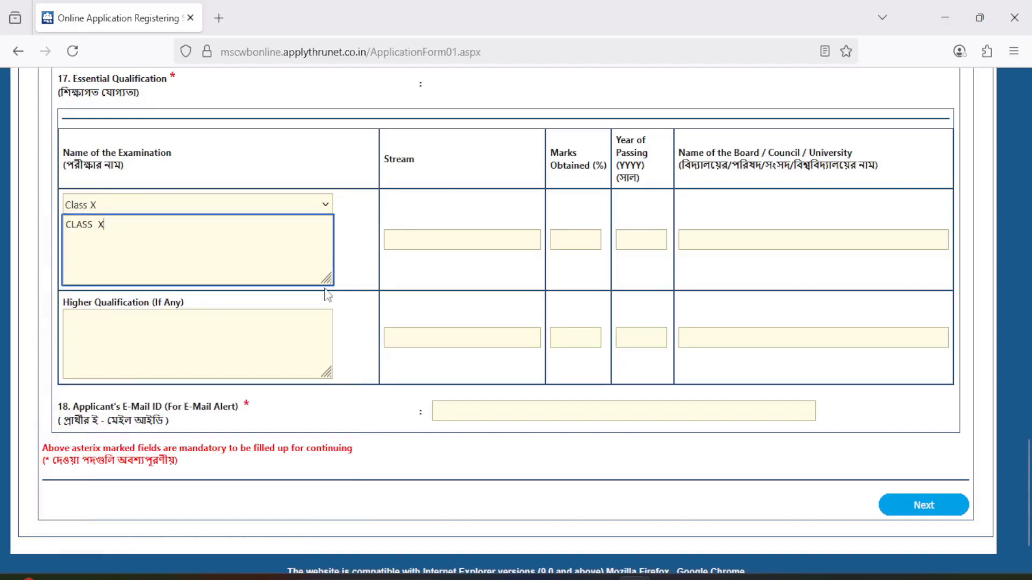
pyautogui.click(438, 245)
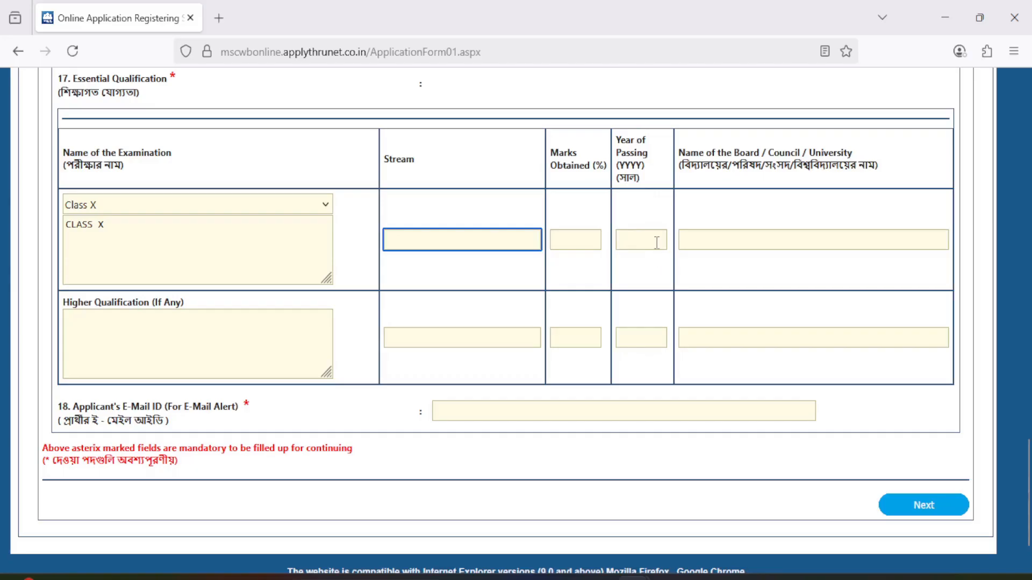
pyautogui.click(743, 235)
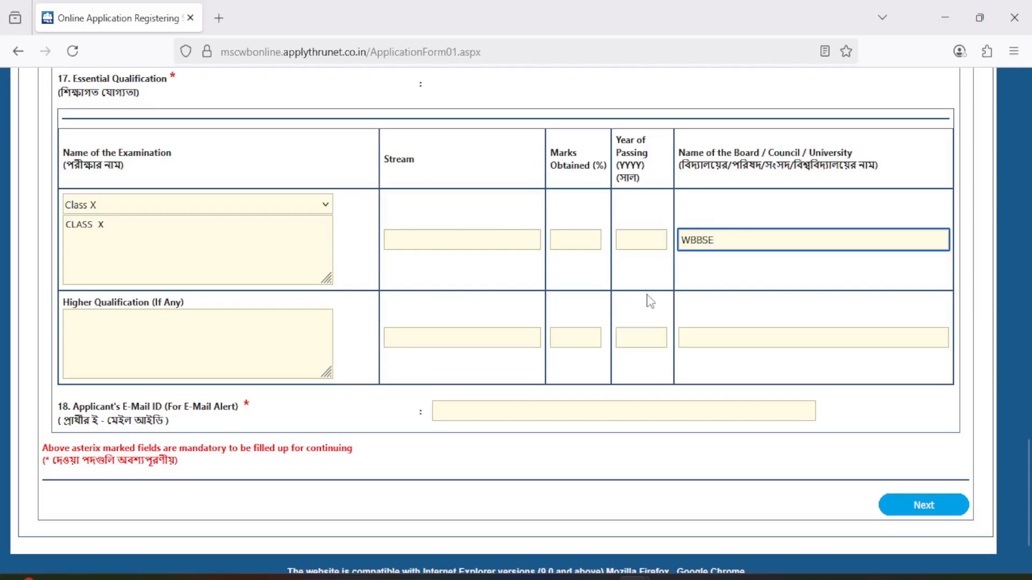
# Enter HS as the higher qualification.
pyautogui.click(150, 345)
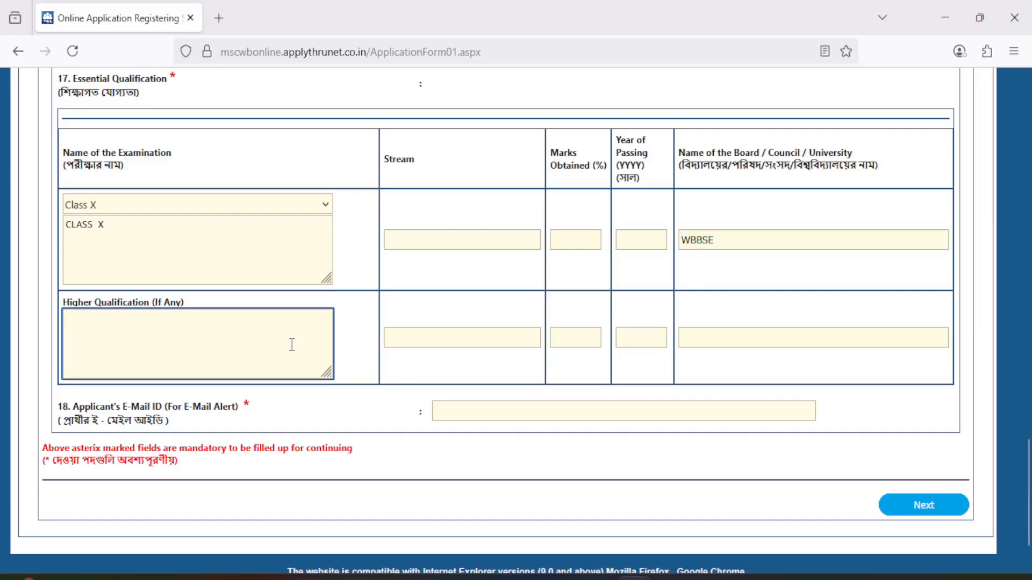
pyautogui.write('HS')
pyautogui.press('Tab')
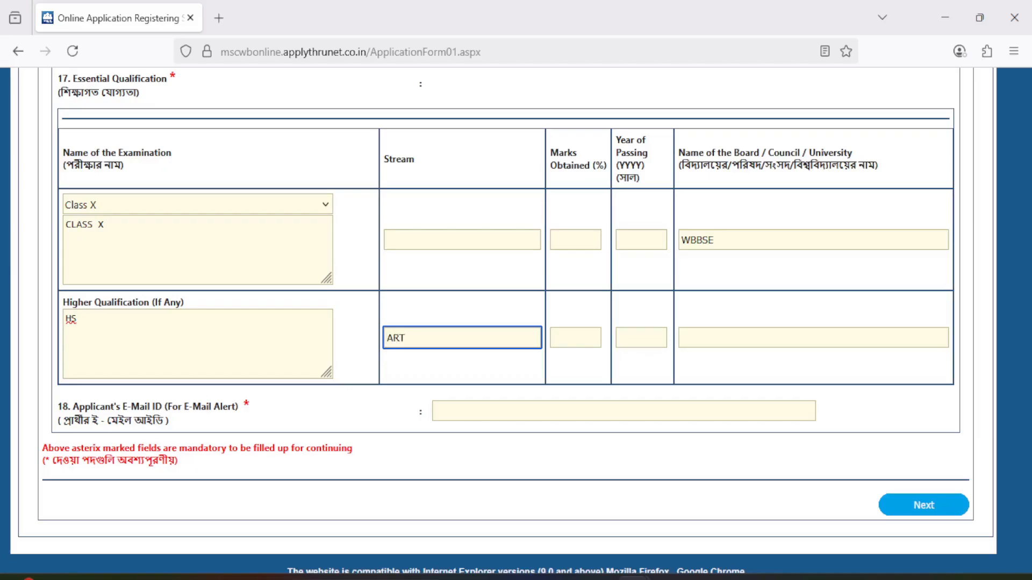
pyautogui.write('AR')
pyautogui.press('BackSpace')
pyautogui.press('BackSpace')
pyautogui.write('S')
pyautogui.press('BackSpace')
pyautogui.press('BackSpace')
pyautogui.press('BackSpace')
pyautogui.press('BackSpace')
pyautogui.press('BackSpace')
# Enter 52 as the marks obtained and 2019 as the year of passing for the higher qualification.
pyautogui.press('Tab')
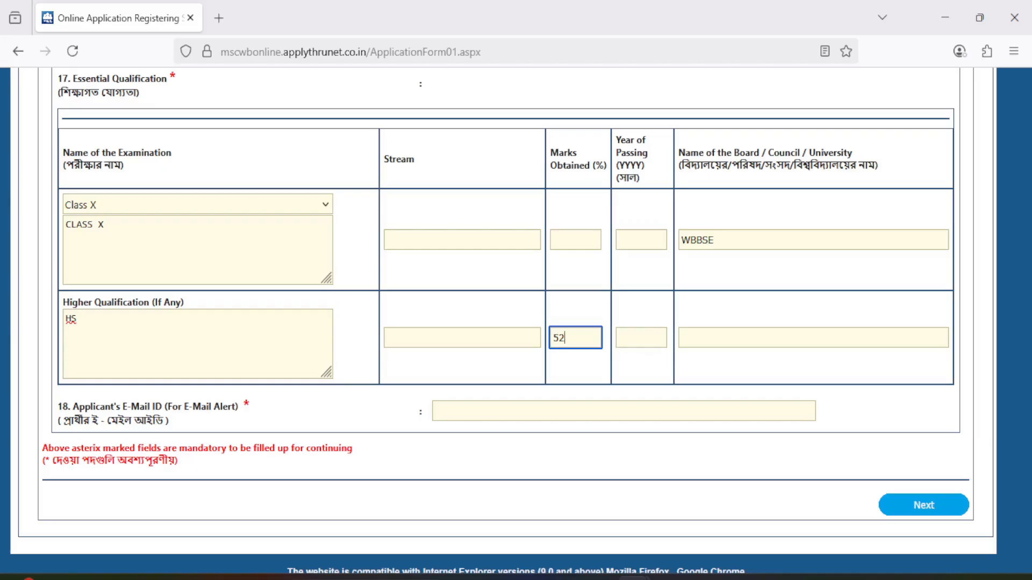
pyautogui.press('Tab')
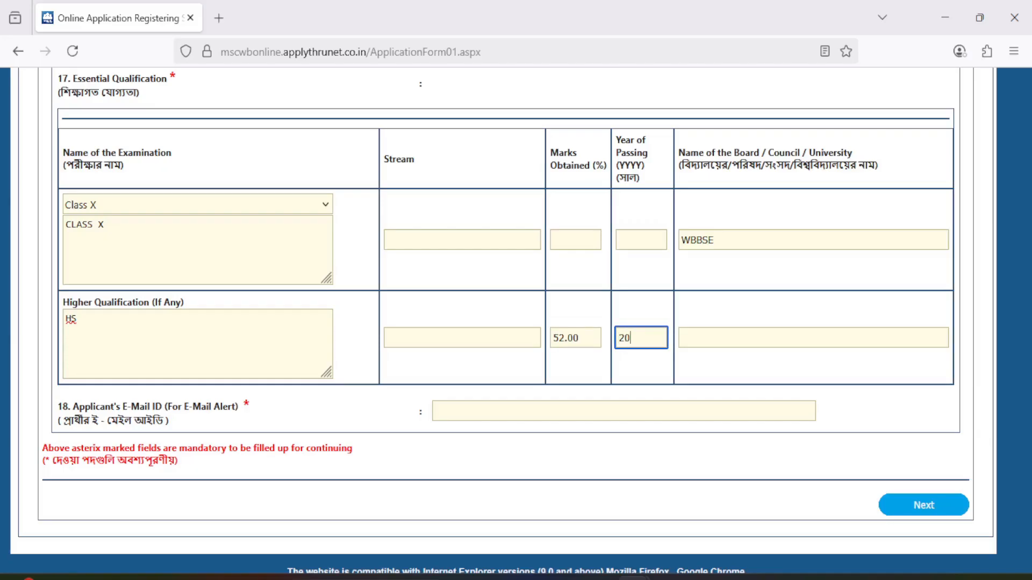
pyautogui.write('2019')
pyautogui.press('Tab')
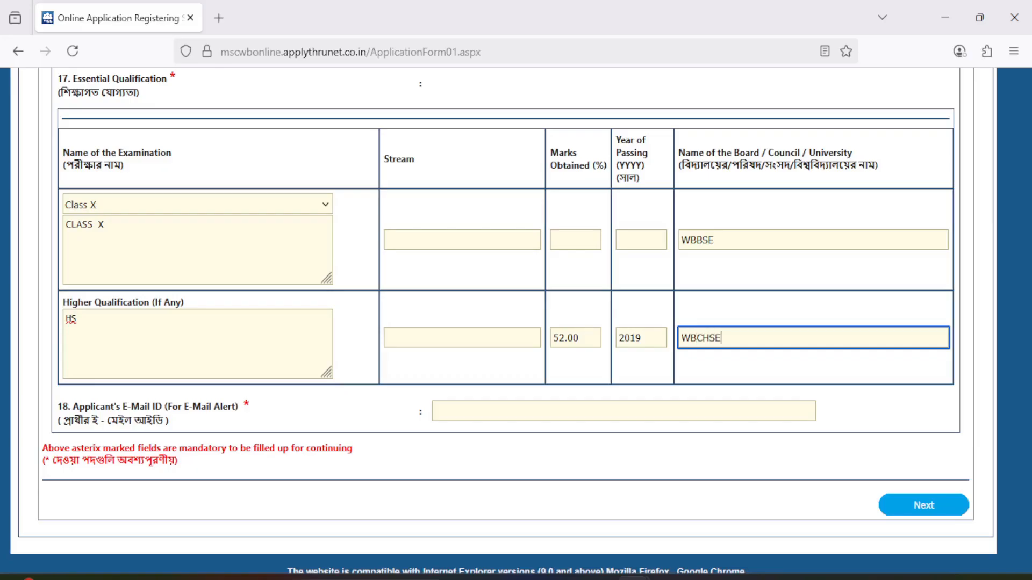
pyautogui.press('BackSpace')
pyautogui.press('BackSpace')
pyautogui.press('BackSpace')
pyautogui.press('BackSpace')
pyautogui.press('BackSpace')
# Leave the applicant's e-mail field empty and continue to the address page of the application.
pyautogui.click(478, 412)
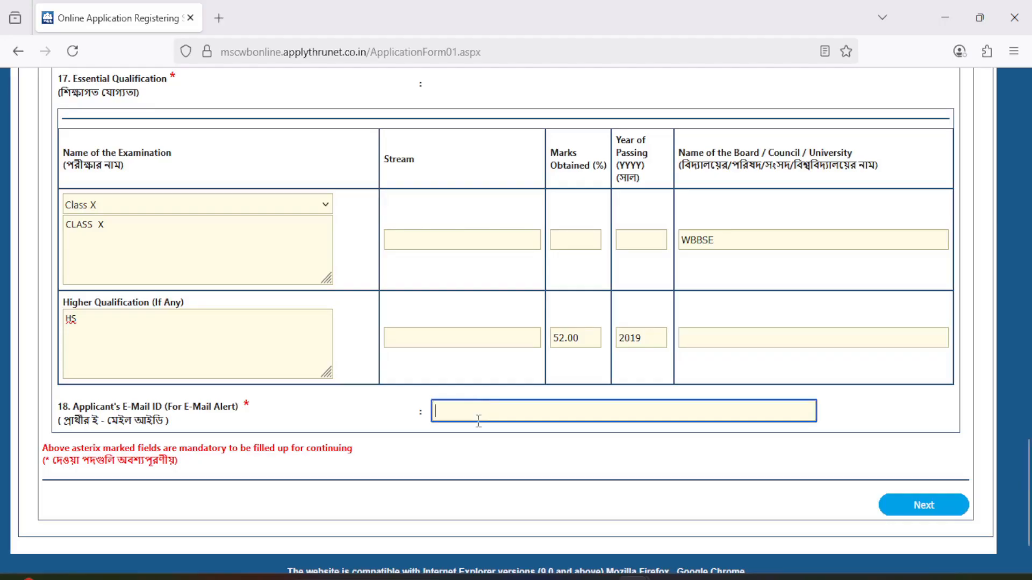
pyautogui.click(924, 505)
pyautogui.scroll(-2, 538, 406)
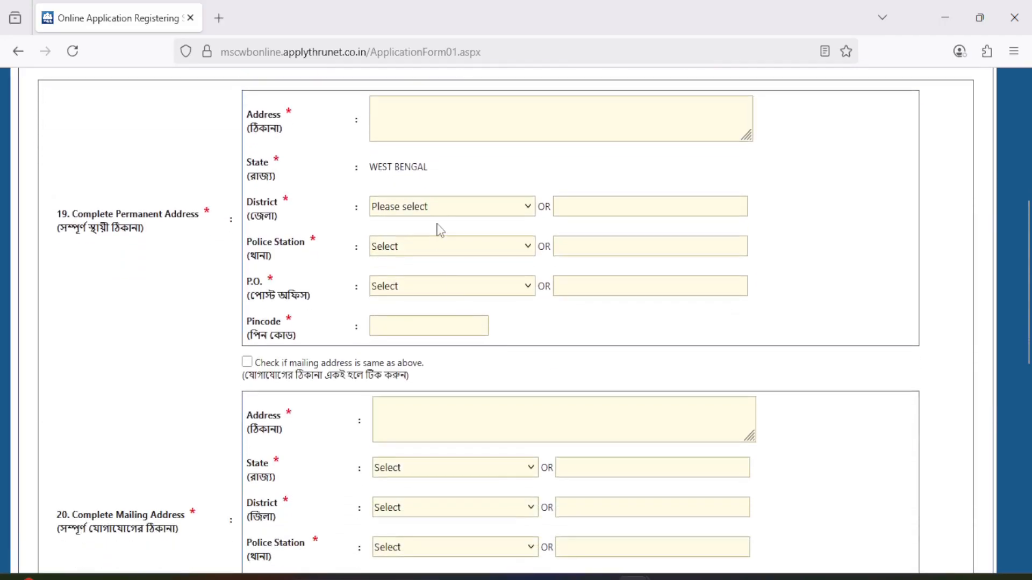
# Leave the permanent address text empty and select the applicant's district and police station.
pyautogui.click(446, 121)
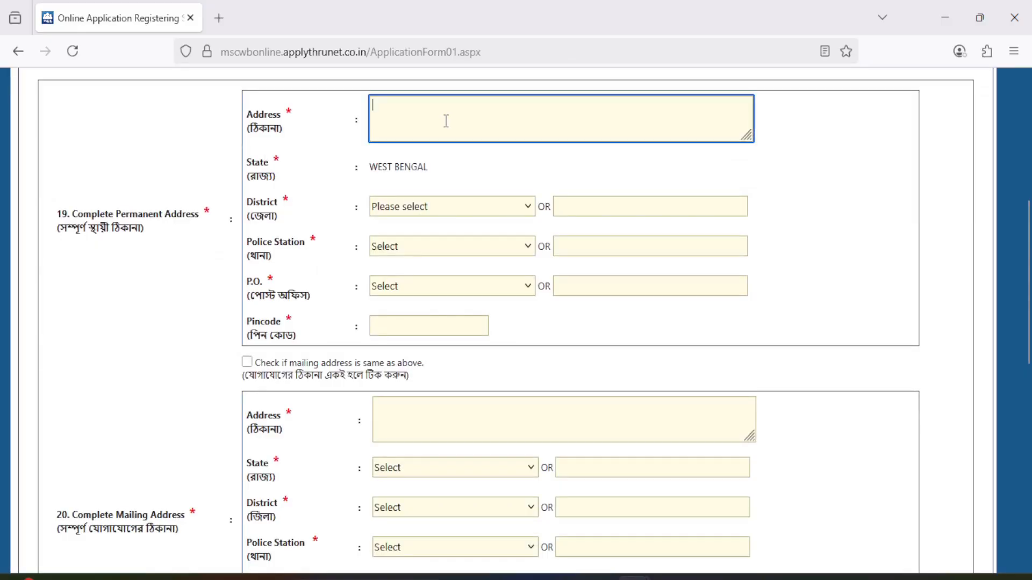
pyautogui.click(420, 213)
pyautogui.scroll(-2, 398, 477)
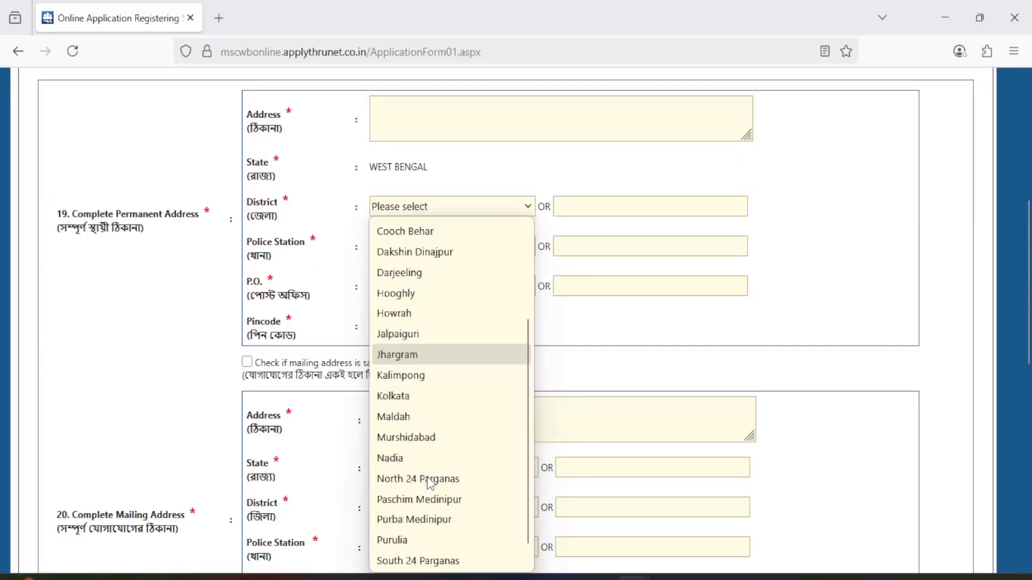
pyautogui.click(396, 458)
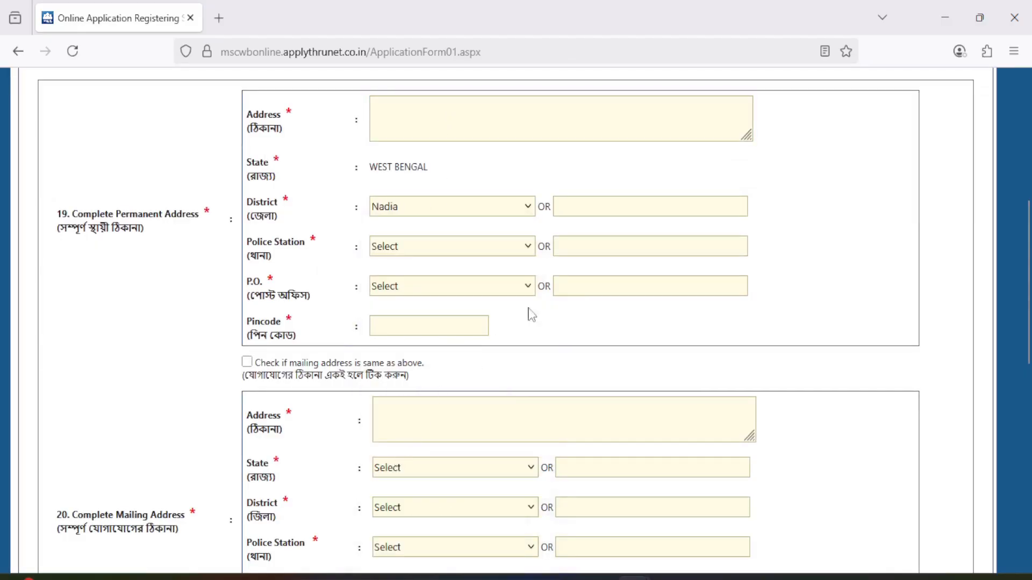
pyautogui.click(388, 251)
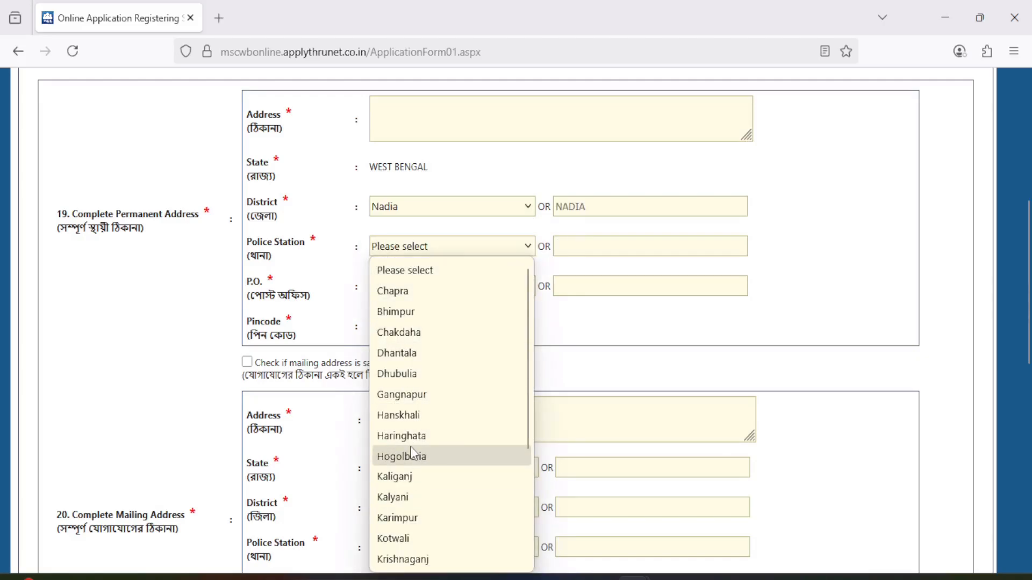
pyautogui.scroll(-3, 417, 452)
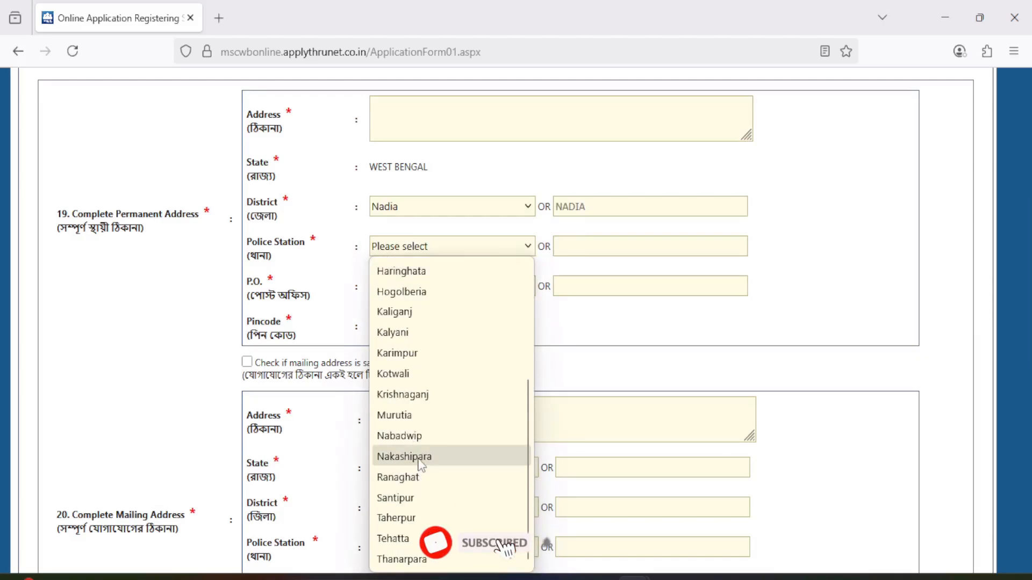
pyautogui.click(407, 499)
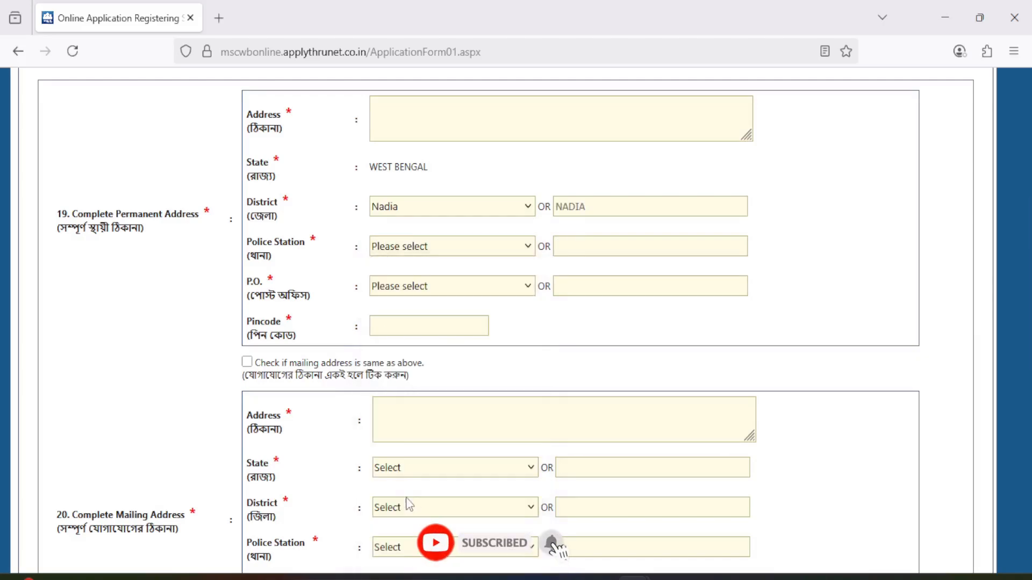
# Select the post office of the permanent address and mark the mailing address as the same.
pyautogui.click(462, 290)
pyautogui.scroll(-2, 430, 435)
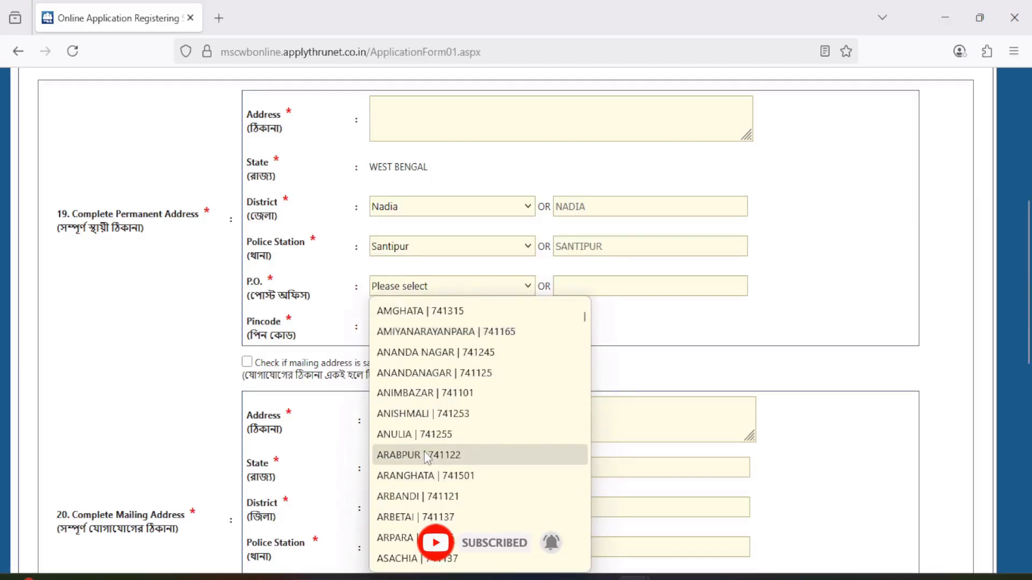
pyautogui.scroll(-4, 424, 450)
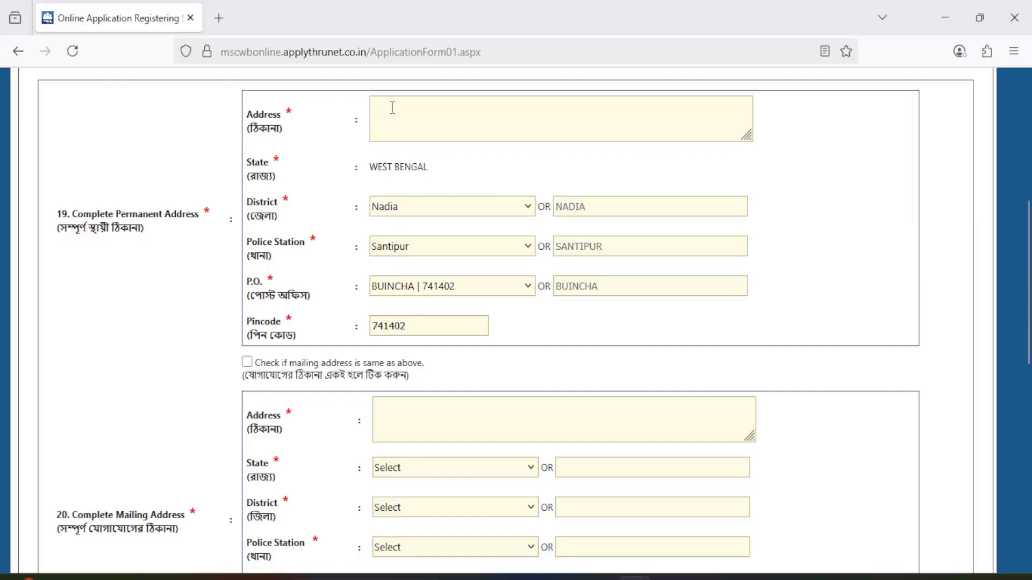
pyautogui.click(246, 363)
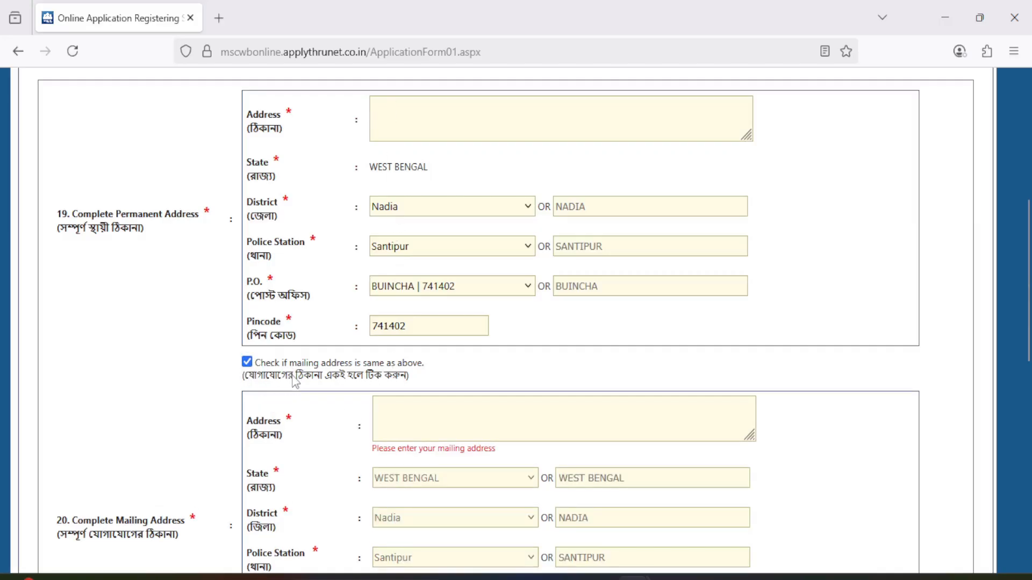
# View the experience choices, leave the experience unselected, and continue to the document upload page.
pyautogui.scroll(-3, 331, 383)
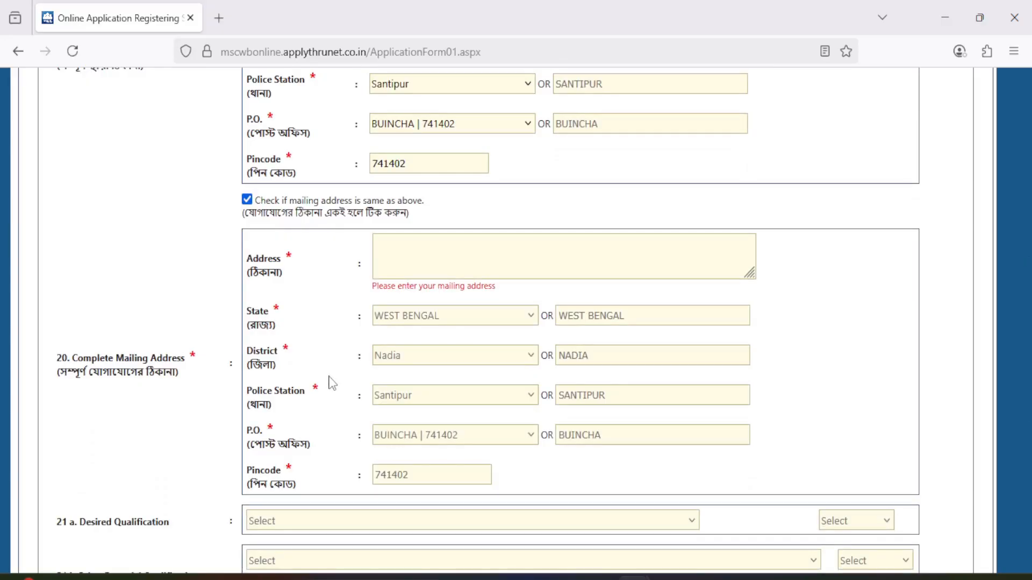
pyautogui.scroll(-4, 332, 383)
pyautogui.scroll(-2, 337, 382)
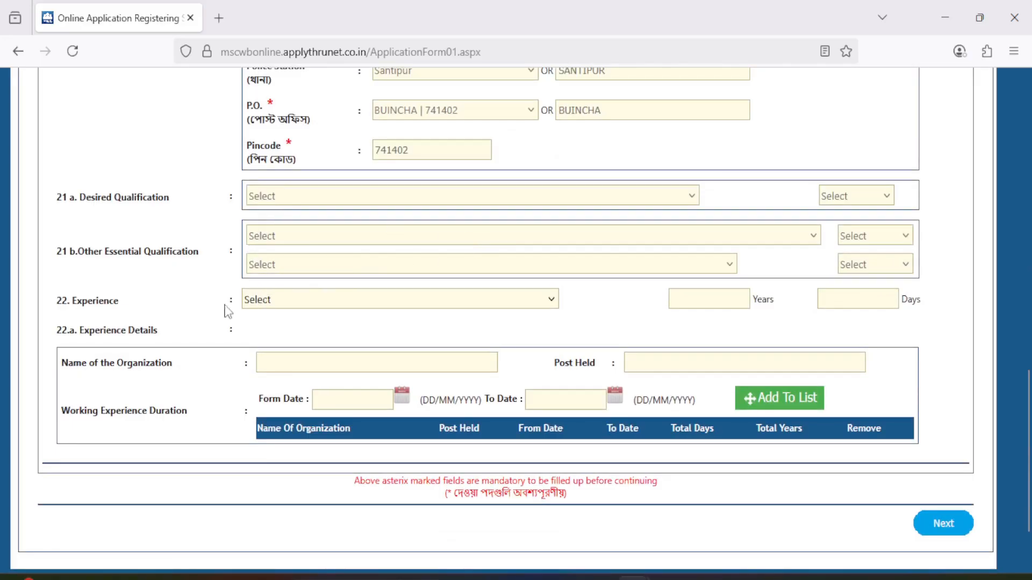
pyautogui.click(305, 307)
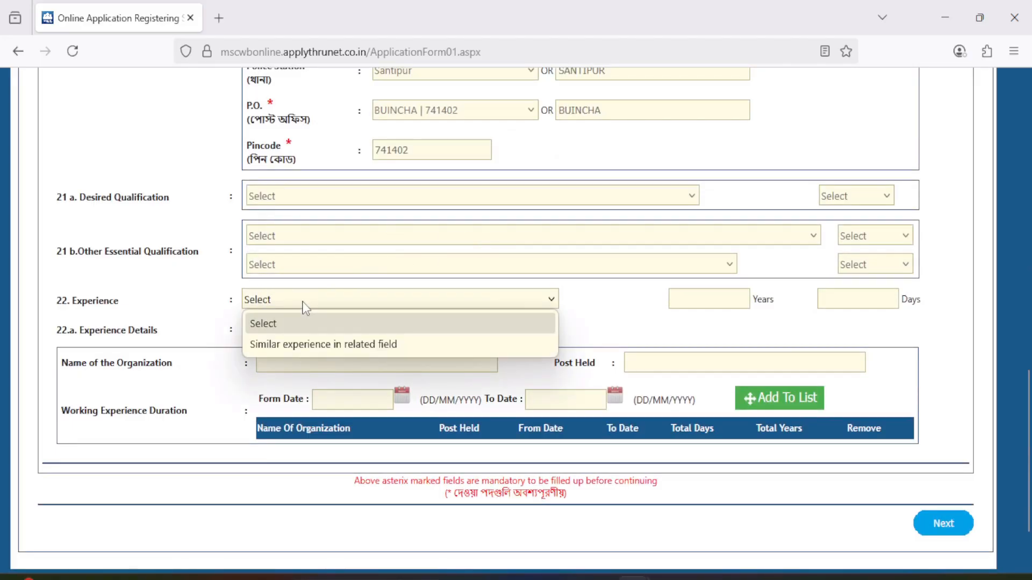
pyautogui.click(209, 299)
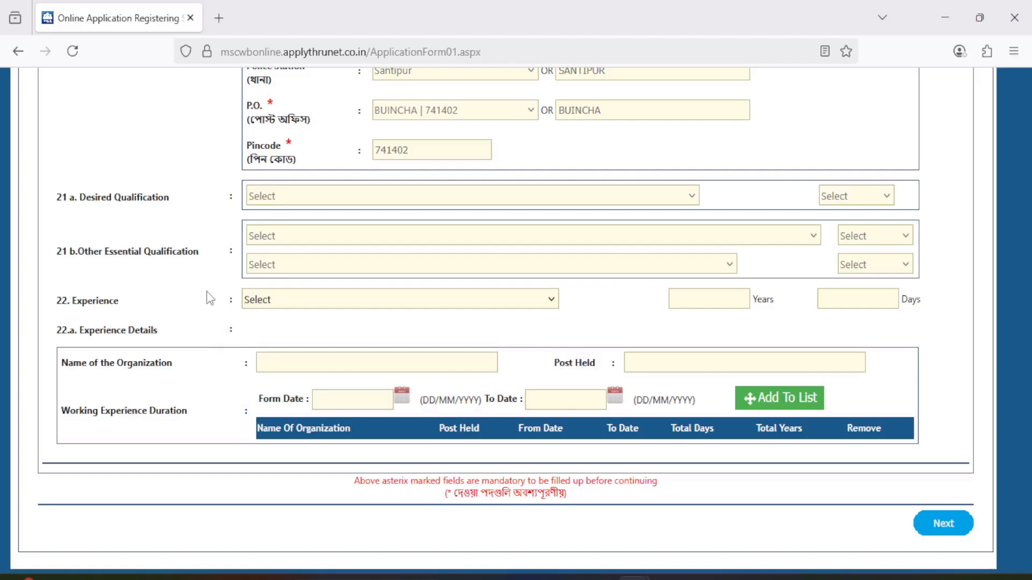
pyautogui.click(957, 531)
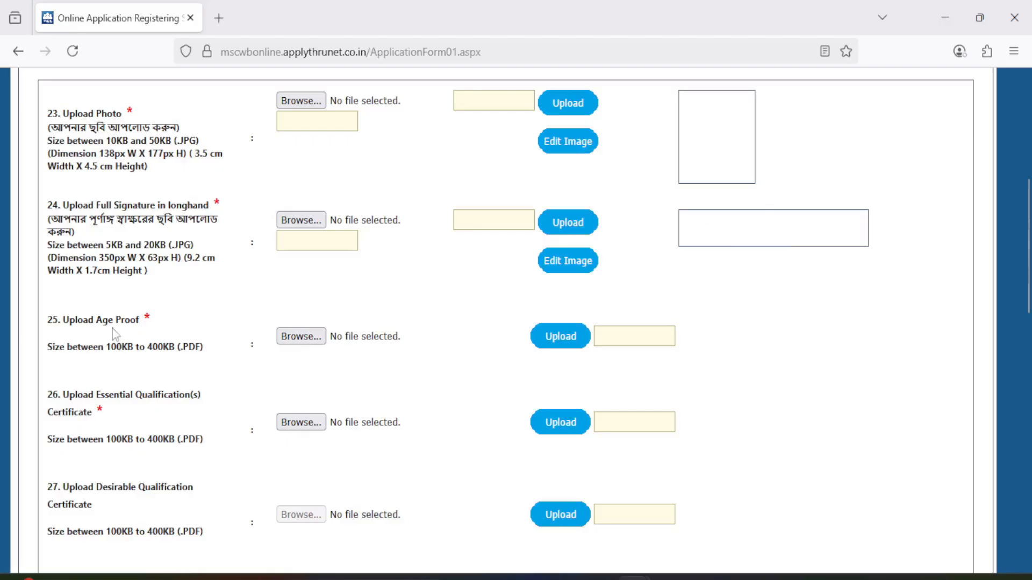
# Examine the signature, age proof and certificate upload requirements down to the place field and the declaration.
pyautogui.scroll(-2, 114, 331)
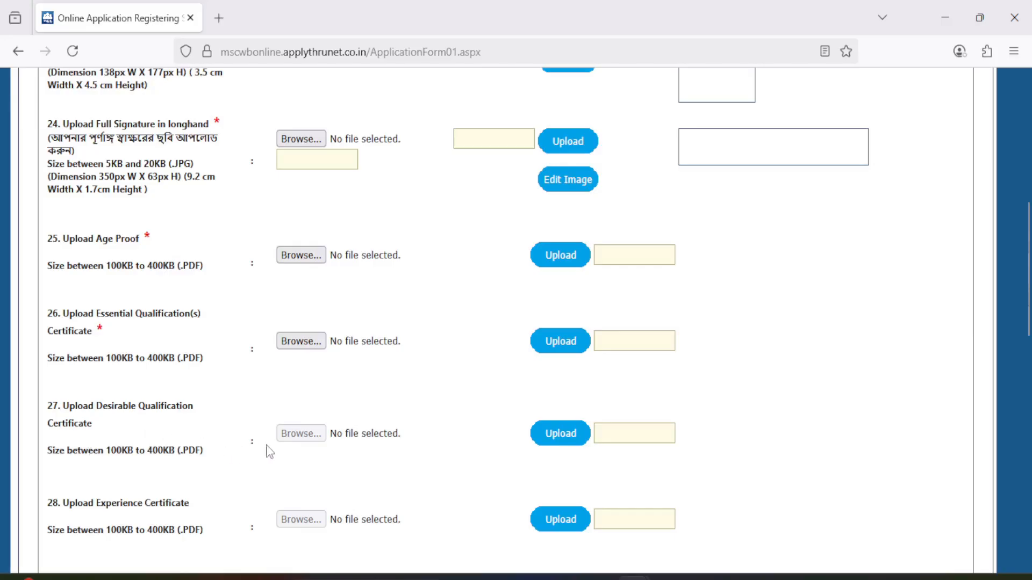
pyautogui.scroll(-3, 305, 473)
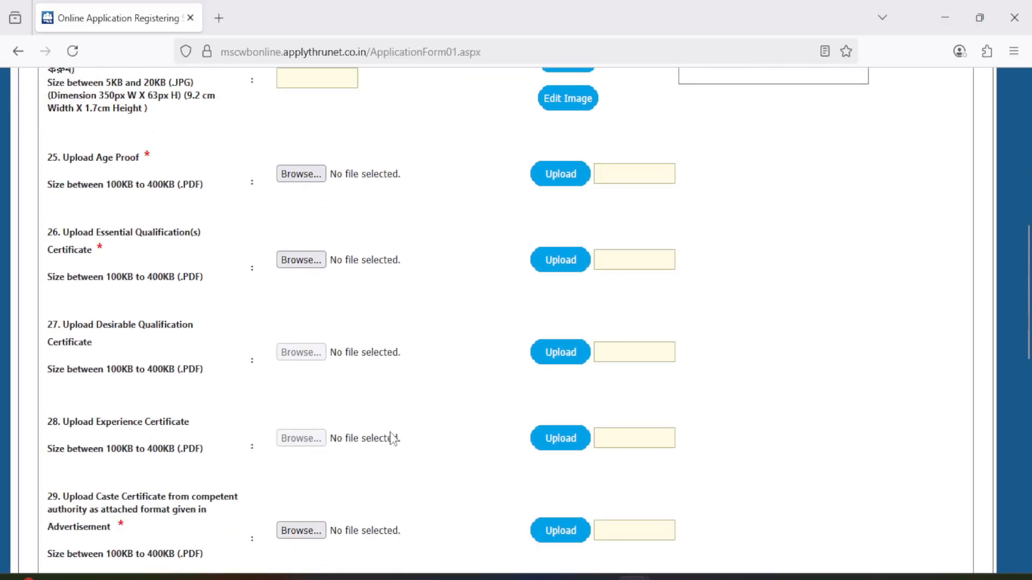
pyautogui.scroll(-3, 284, 459)
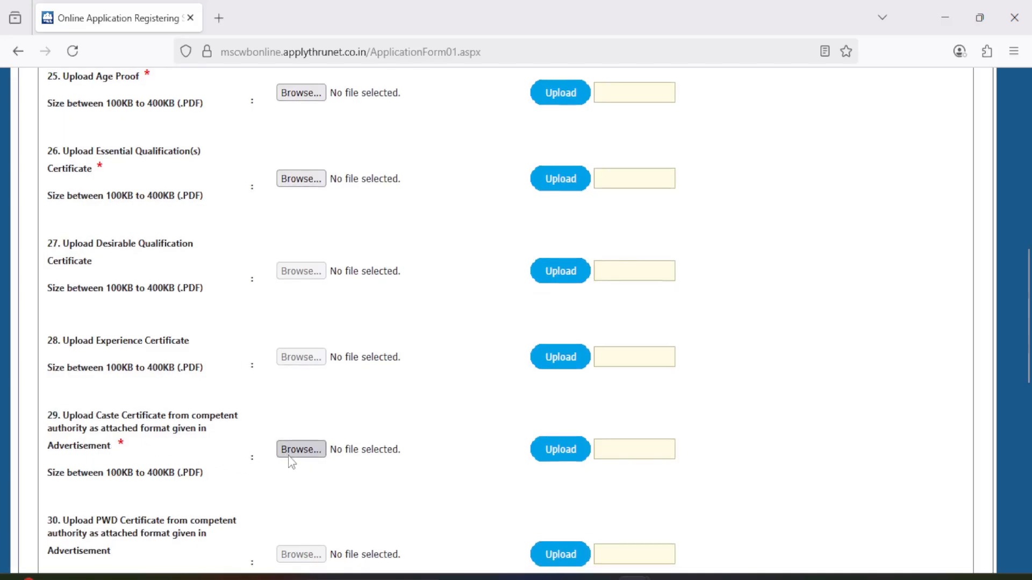
pyautogui.scroll(-3, 310, 460)
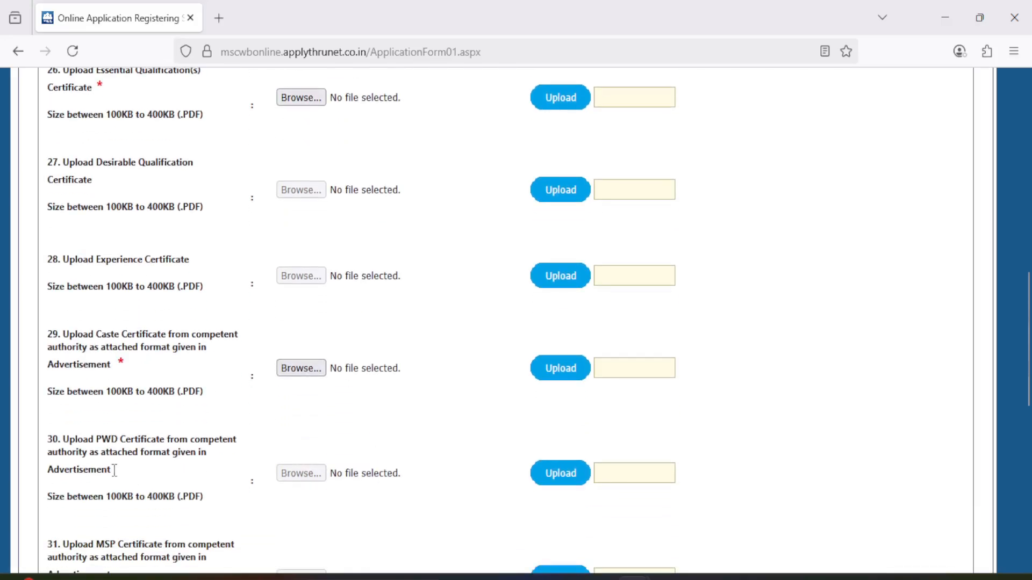
pyautogui.scroll(-6, 298, 476)
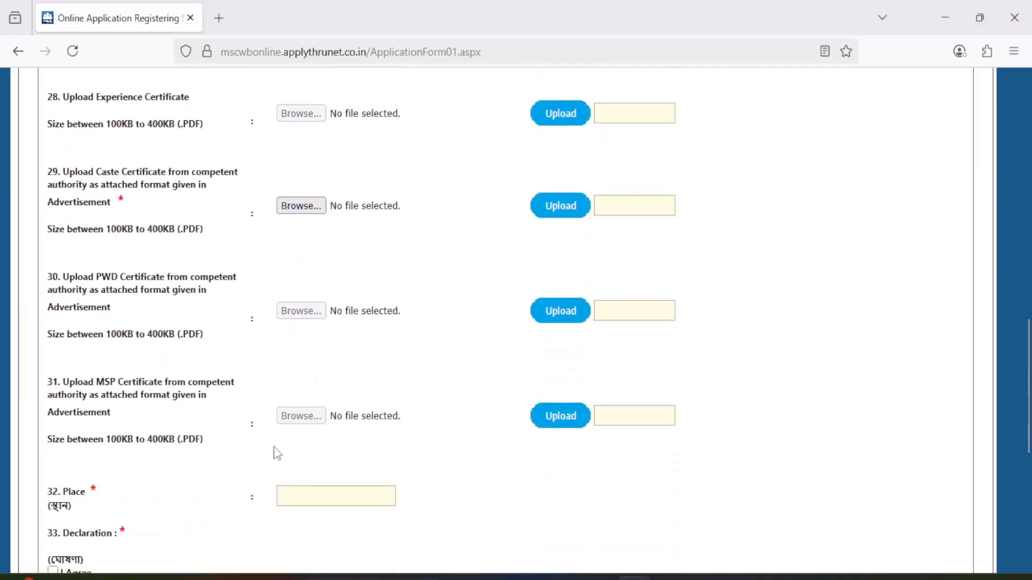
pyautogui.scroll(-3, 174, 396)
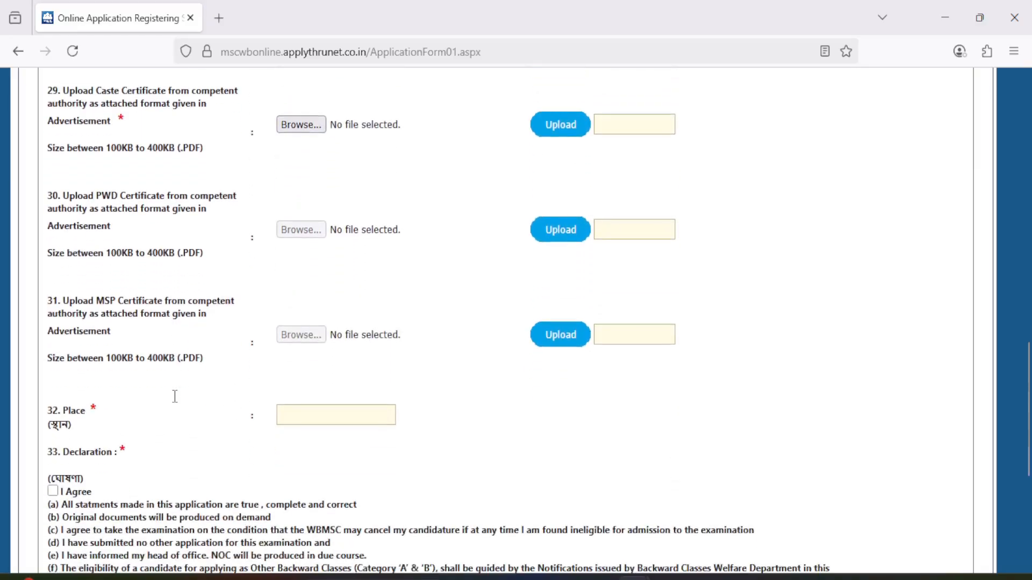
# Enter PHULIA as the place and agree to the declaration.
pyautogui.scroll(-3, 277, 438)
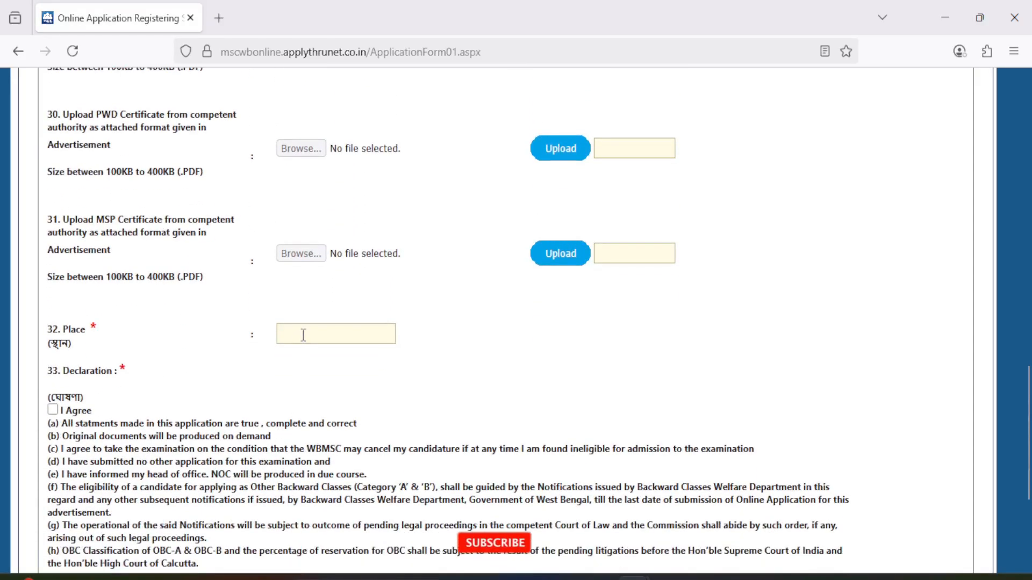
pyautogui.click(303, 335)
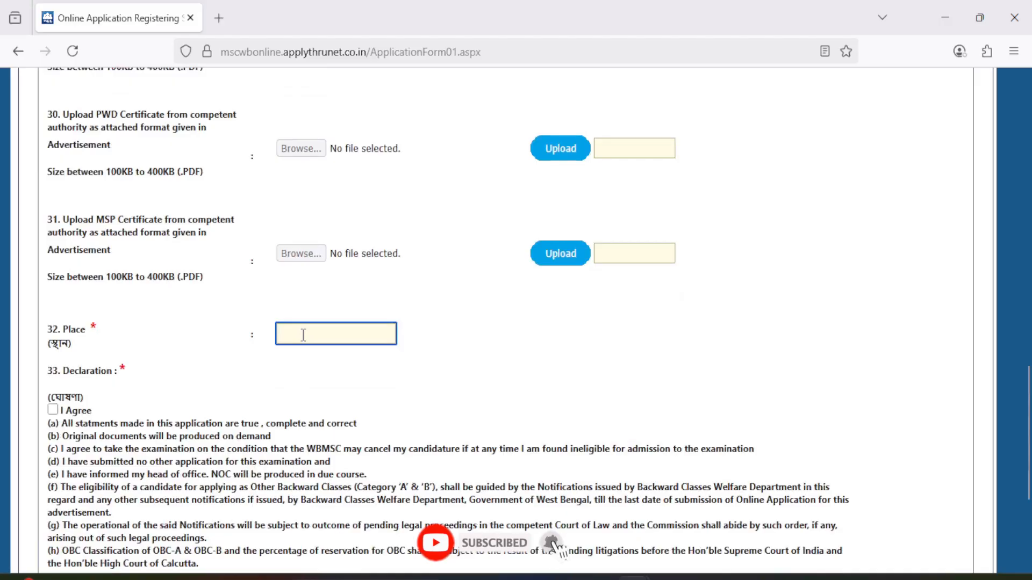
pyautogui.write('PHULIA')
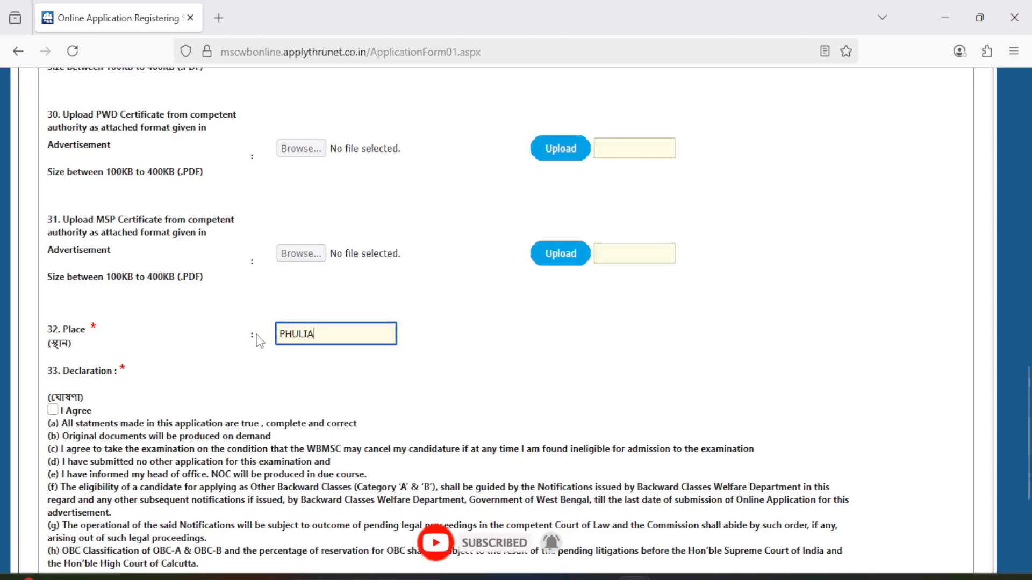
pyautogui.click(53, 410)
pyautogui.scroll(-4, 206, 430)
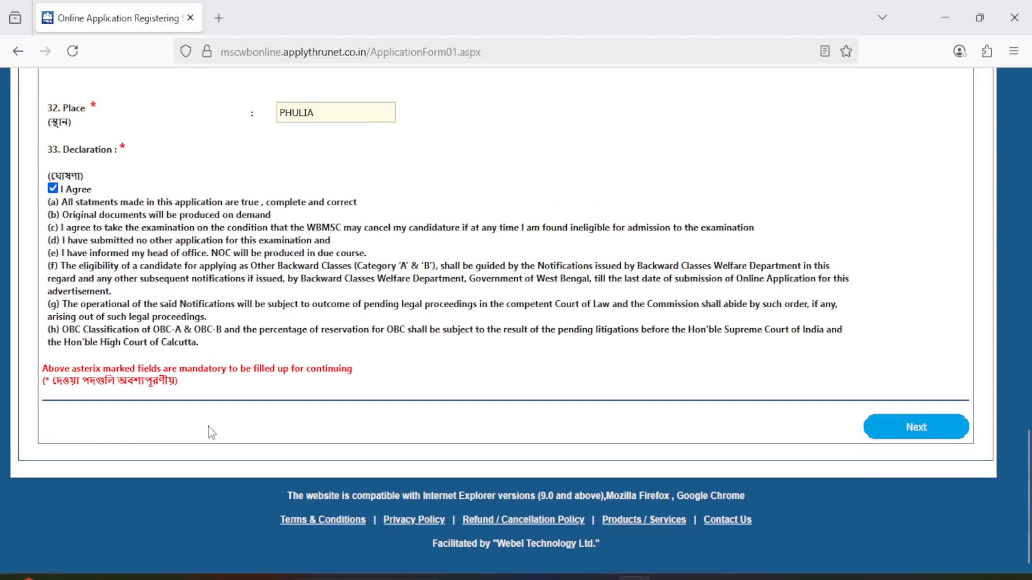
# Continue to the application preview, review the entered details and uploaded documents, and proceed to the payment details.
pyautogui.click(905, 444)
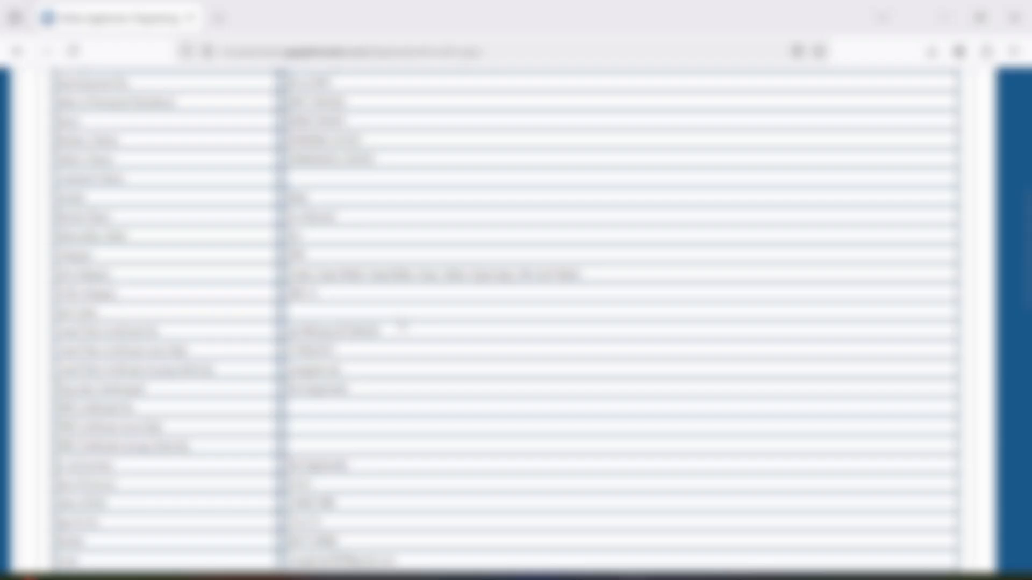
pyautogui.scroll(-15, 530, 397)
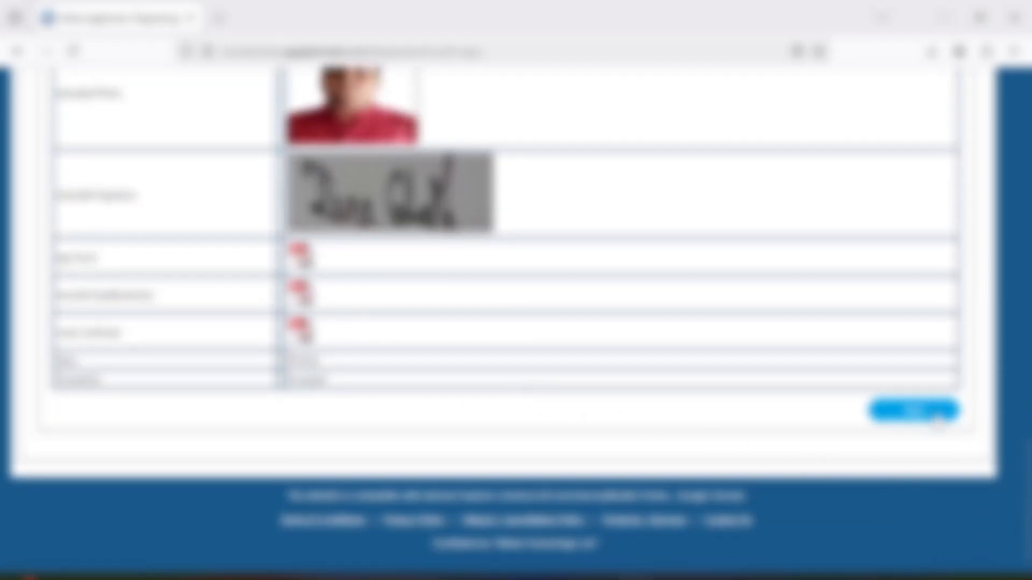
pyautogui.click(921, 414)
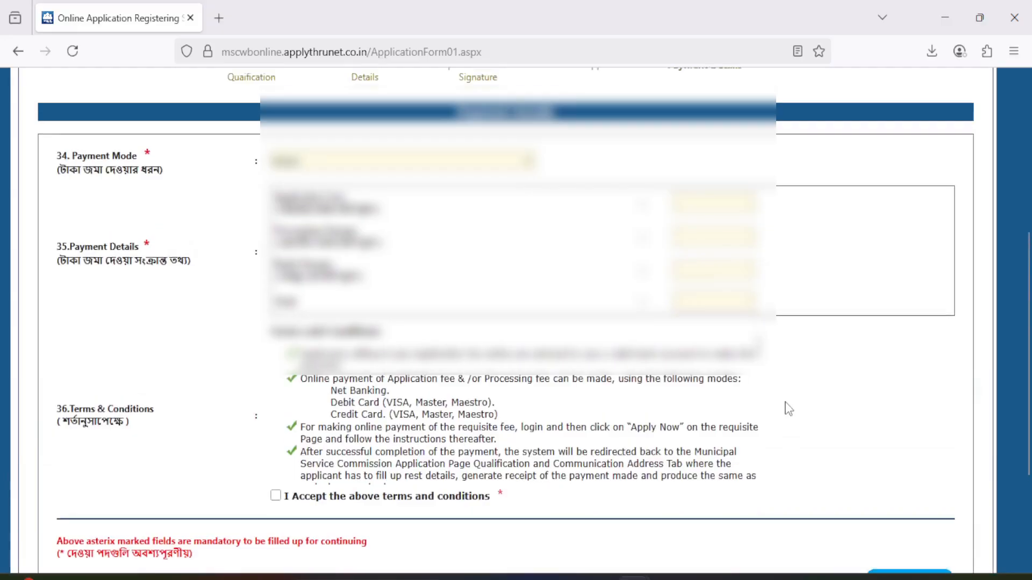
# Choose Online Payment Gateway through Bill Desk as the payment mode, accept the terms and conditions, and submit for payment.
pyautogui.click(319, 325)
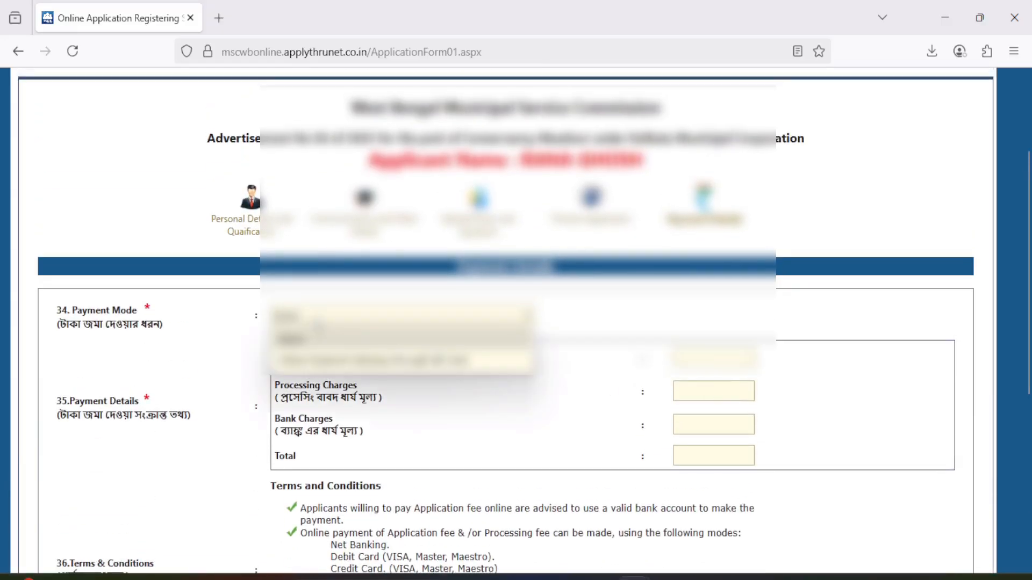
pyautogui.click(327, 359)
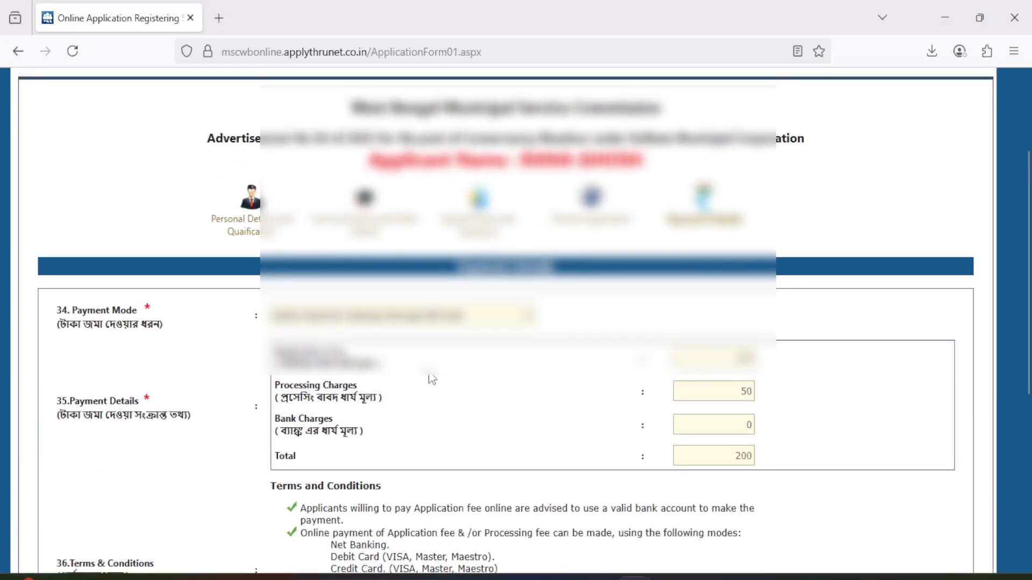
pyautogui.scroll(-5, 430, 376)
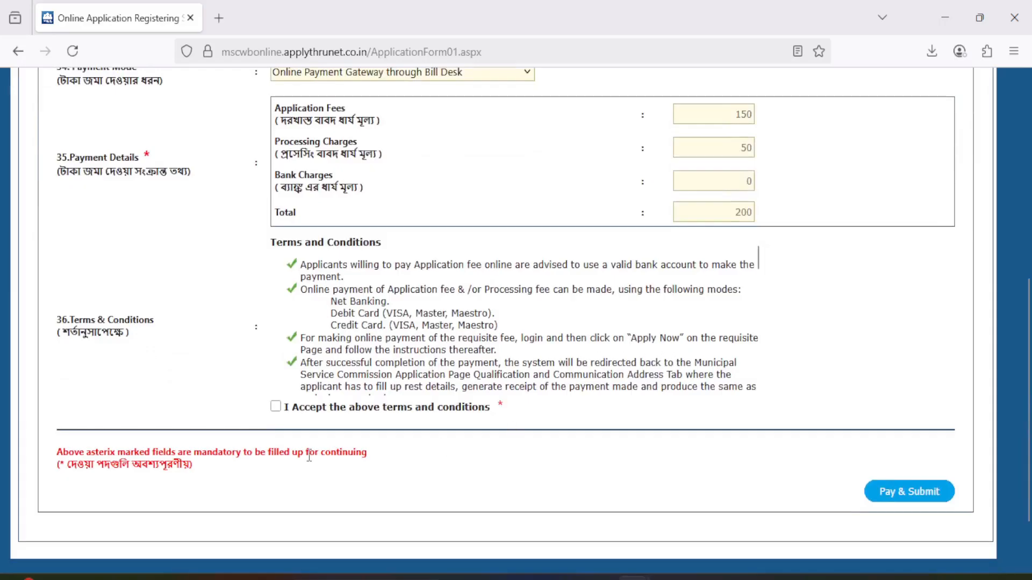
pyautogui.click(276, 407)
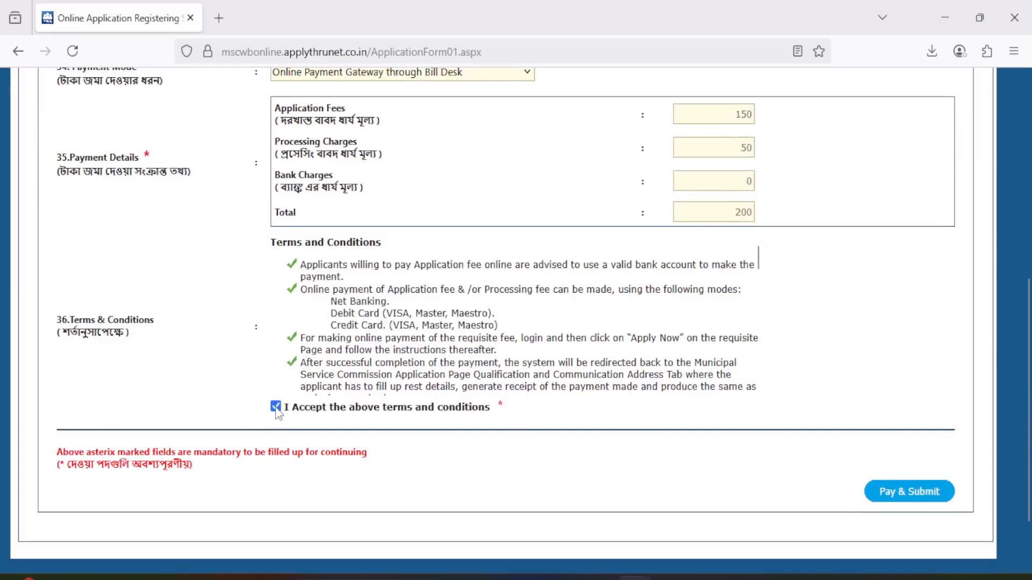
pyautogui.click(923, 506)
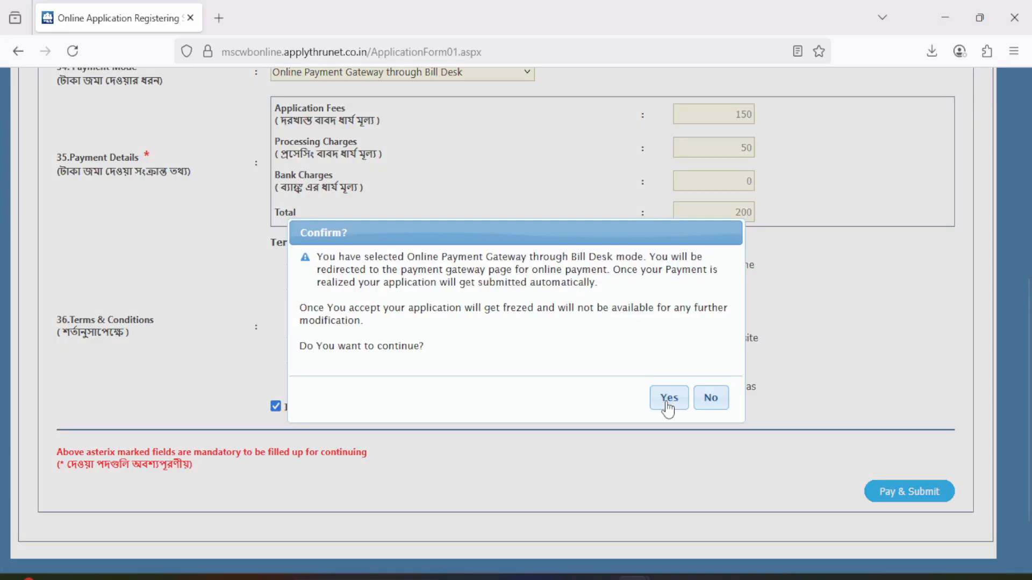